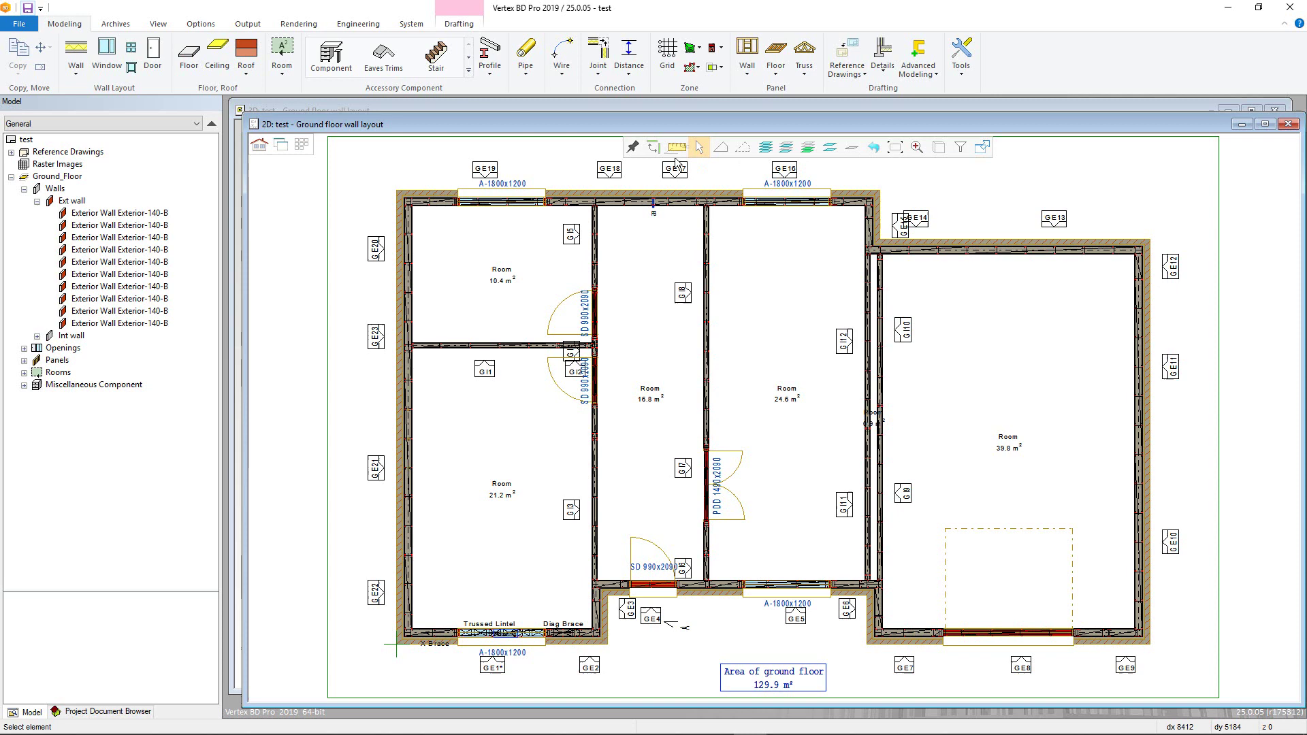
Switch from the 2D Ground floor wall layout to the 3D house view
{"action": "left_click", "coordinate": [281, 145]}
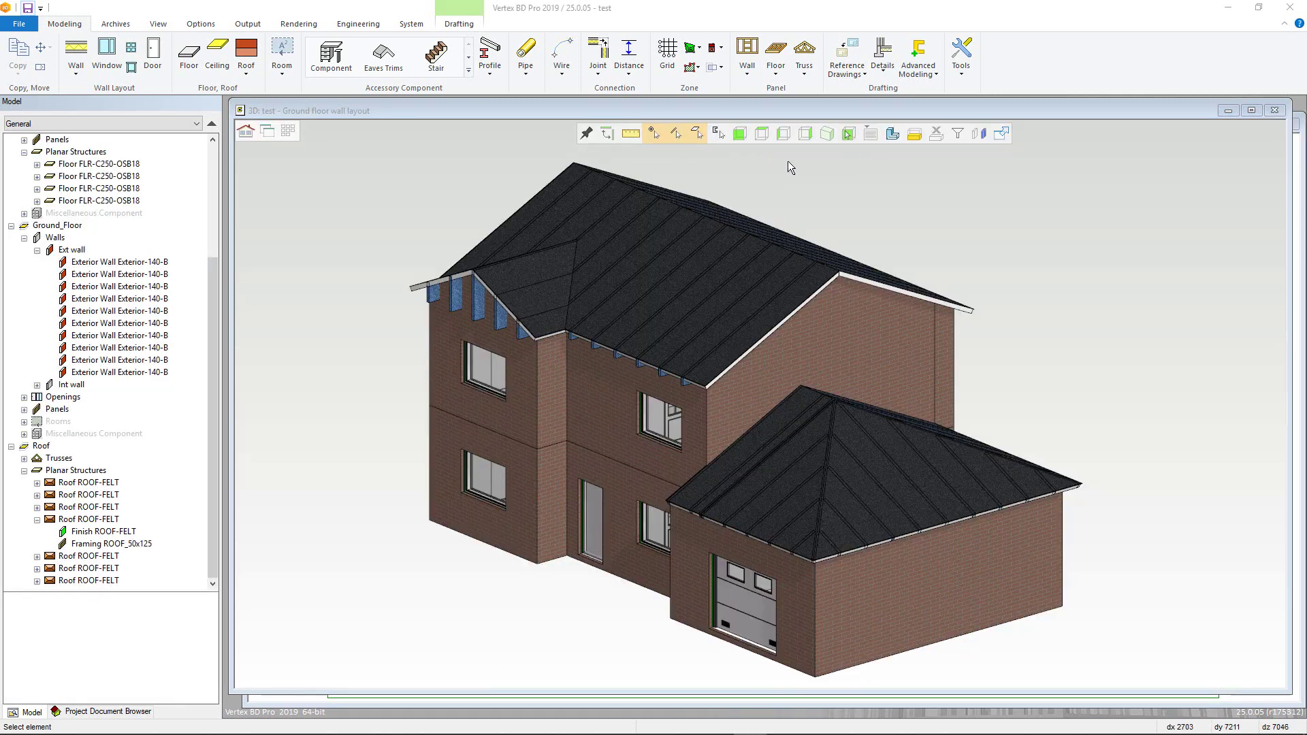
Pin the 3D view's tool strip and dock it on the window's right edge
{"action": "left_click", "coordinate": [587, 135]}
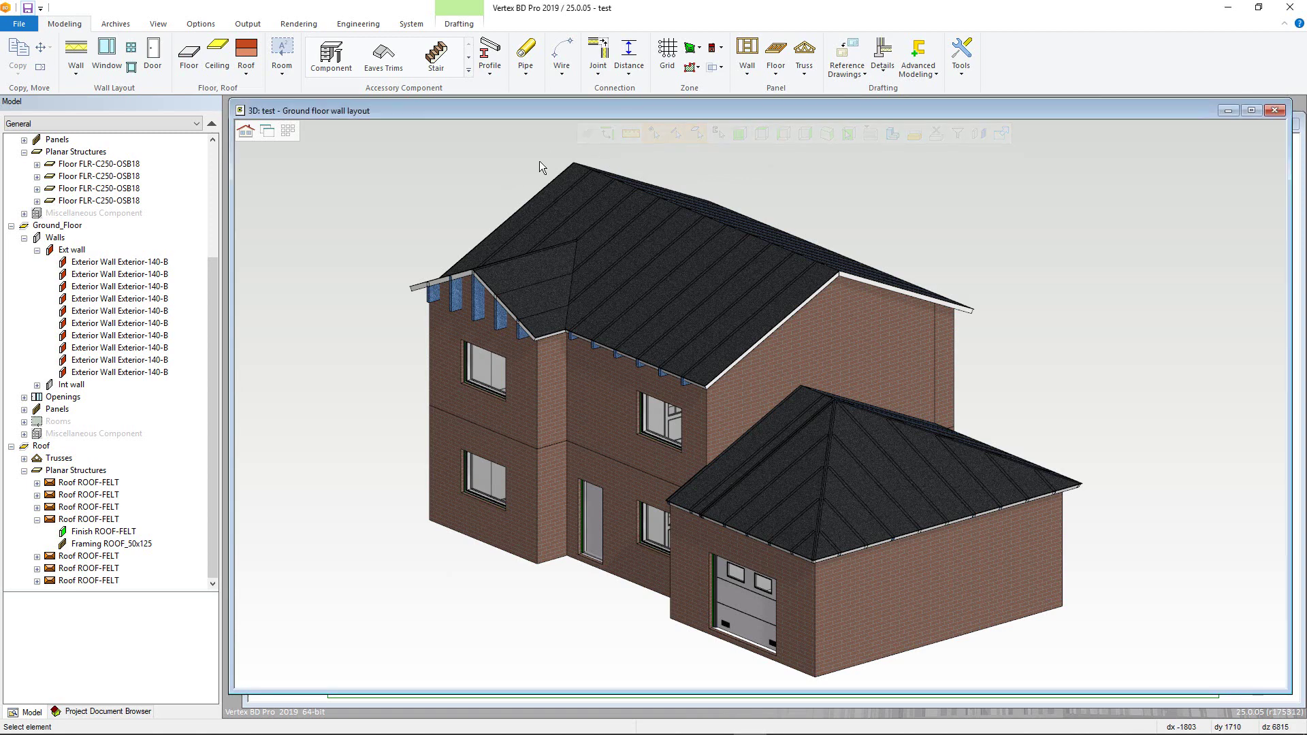
{"action": "left_click", "coordinate": [587, 136]}
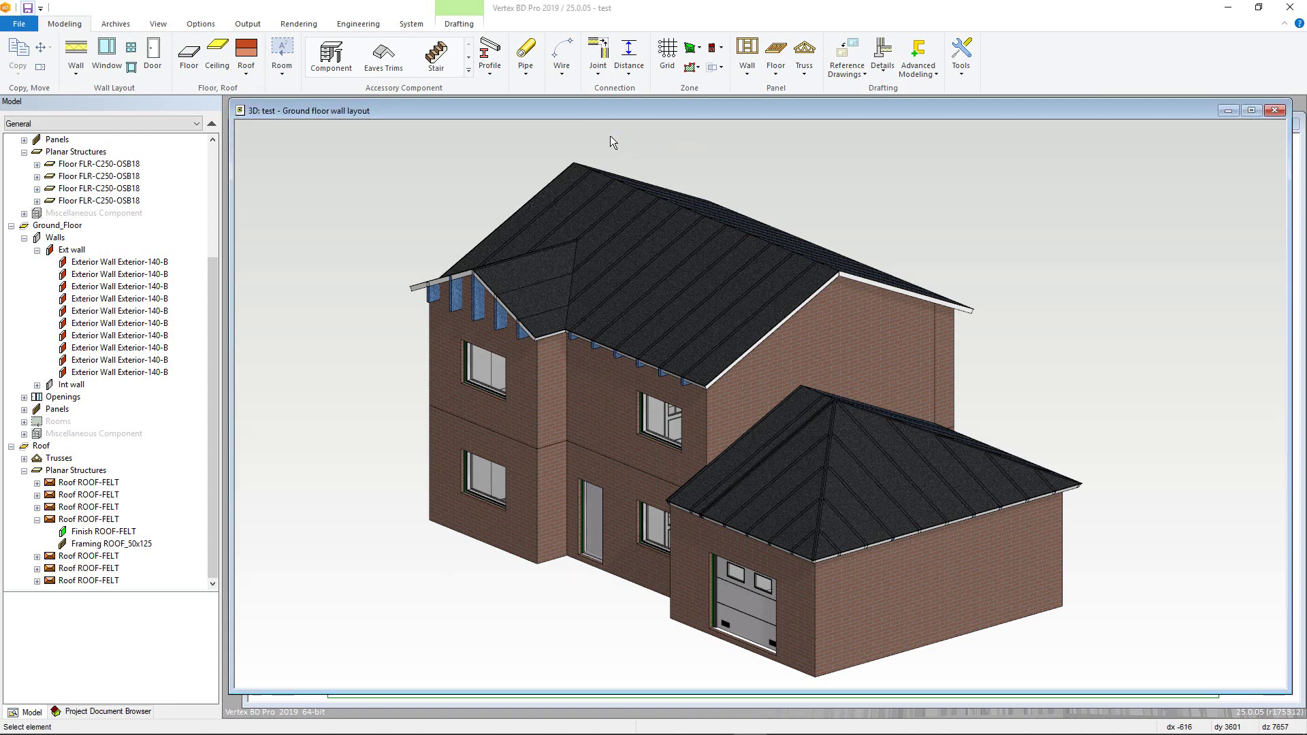
{"action": "left_click_drag", "start_coordinate": [614, 143], "coordinate": [998, 265]}
Float the tool strip again and measure two roof points: shortest distance 2791.982
{"action": "double_click", "coordinate": [1273, 225]}
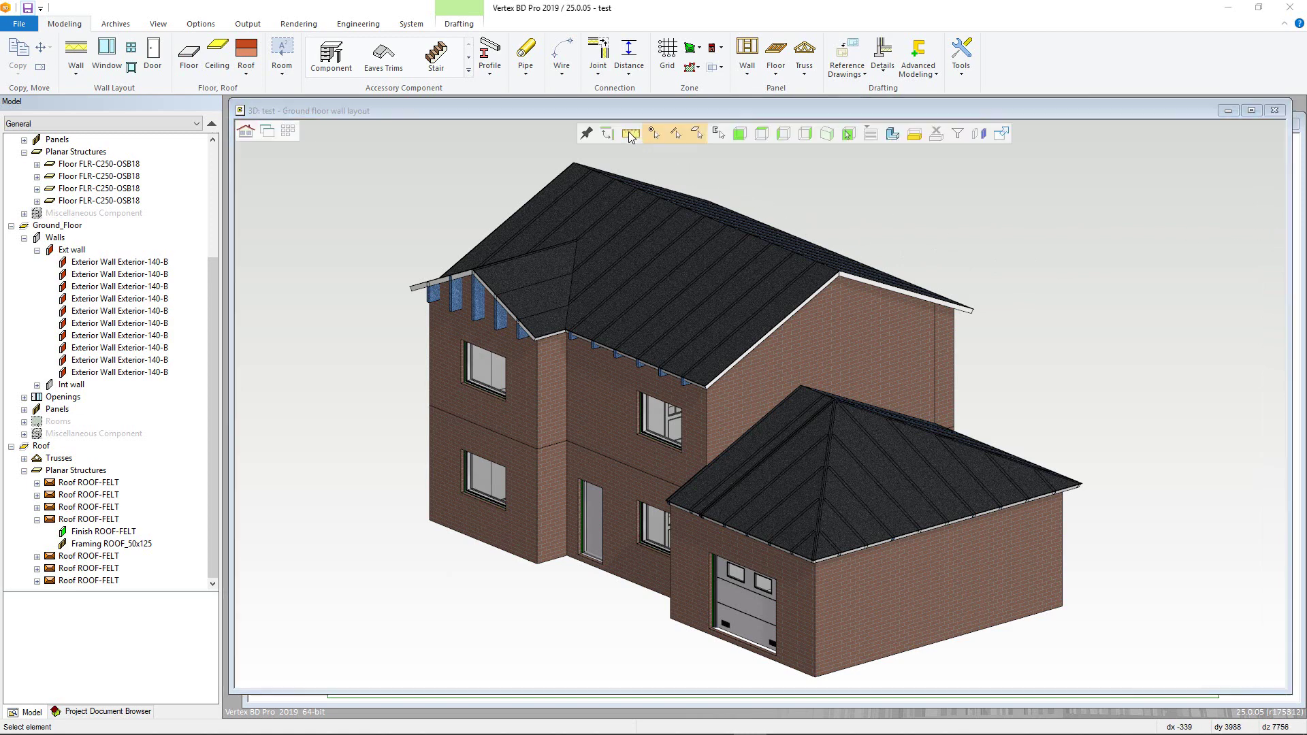
{"action": "left_click", "coordinate": [631, 134]}
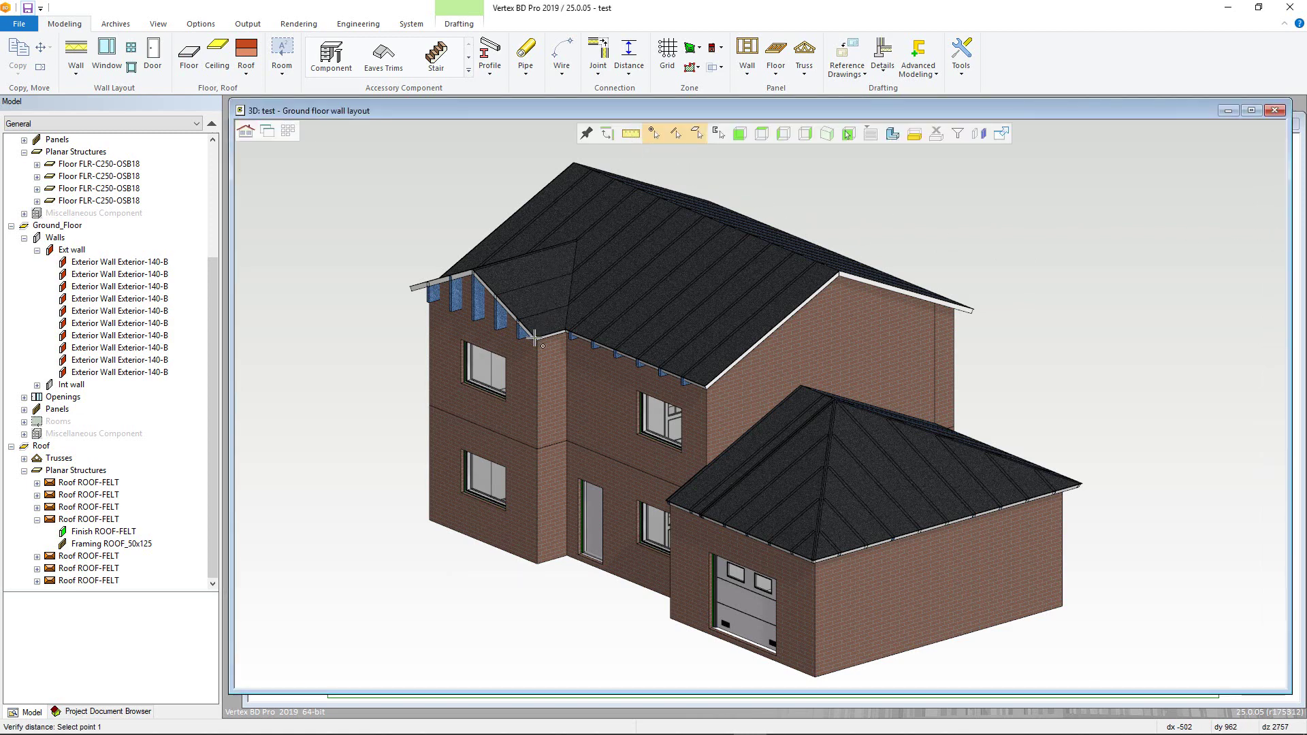
{"action": "left_click", "coordinate": [475, 271]}
{"action": "left_click", "coordinate": [475, 272]}
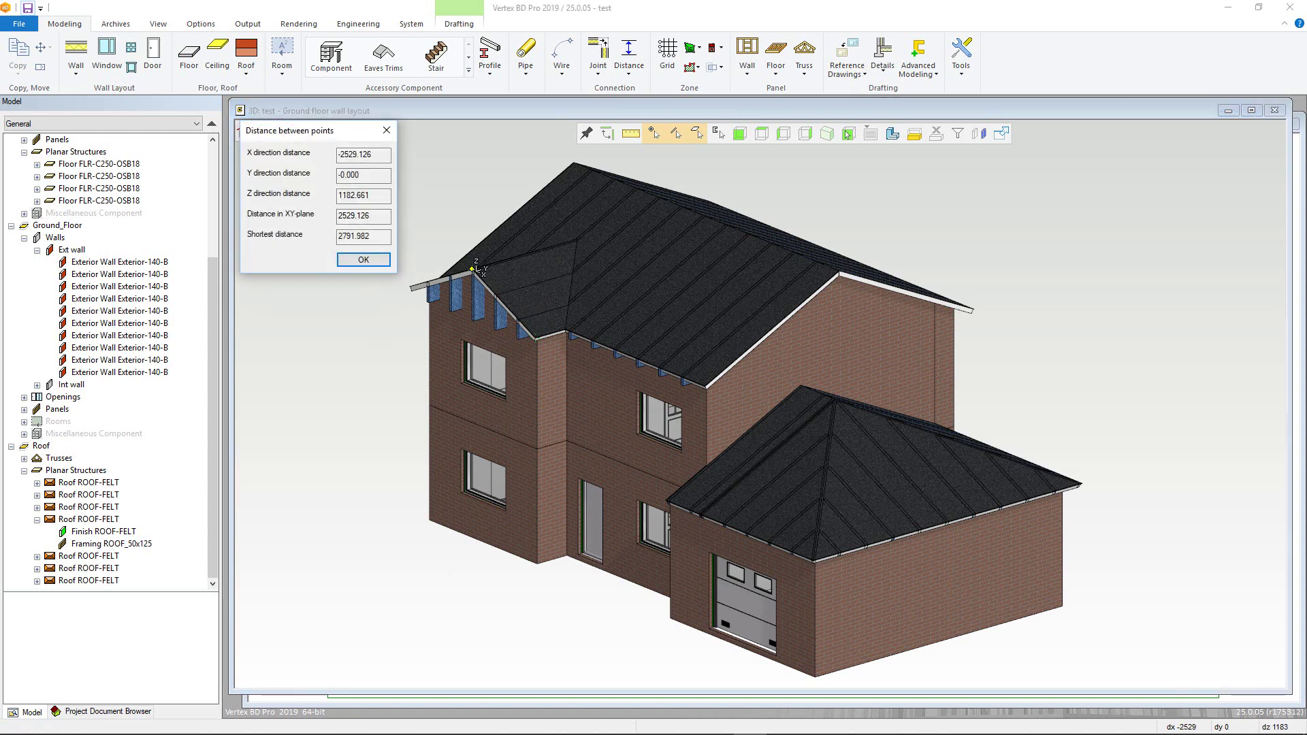
{"action": "left_click", "coordinate": [362, 260]}
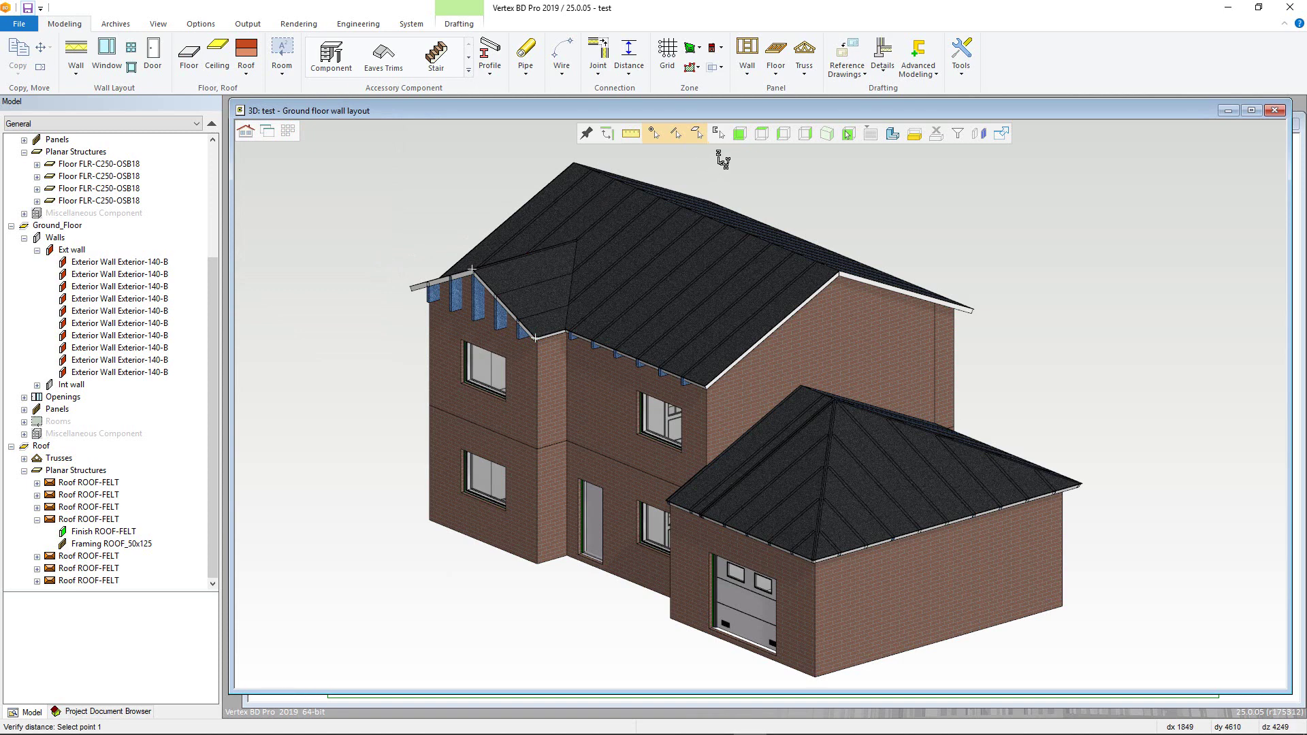
In the Selection Filter, try Trusses, Exterior and Interior Walls, Windows and Roofs
{"action": "left_click", "coordinate": [956, 136]}
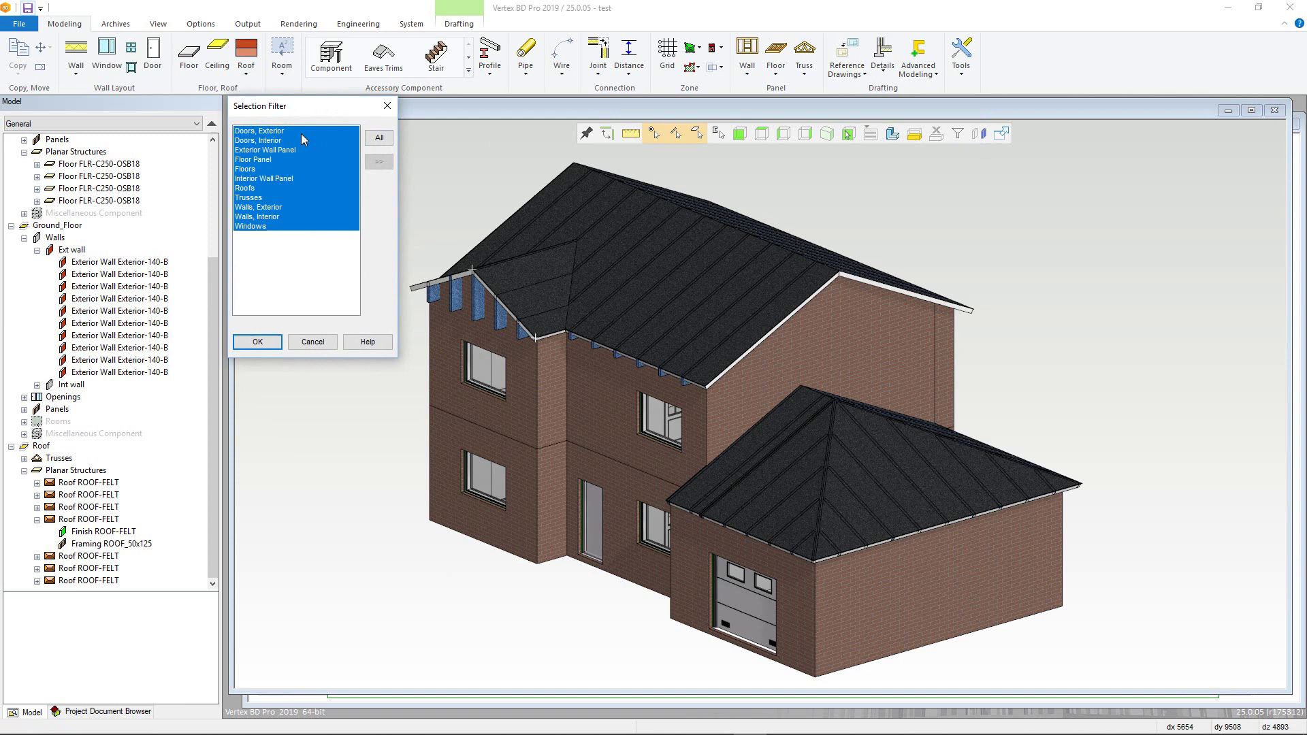
{"action": "left_click", "coordinate": [294, 198]}
{"action": "left_click", "coordinate": [293, 207]}
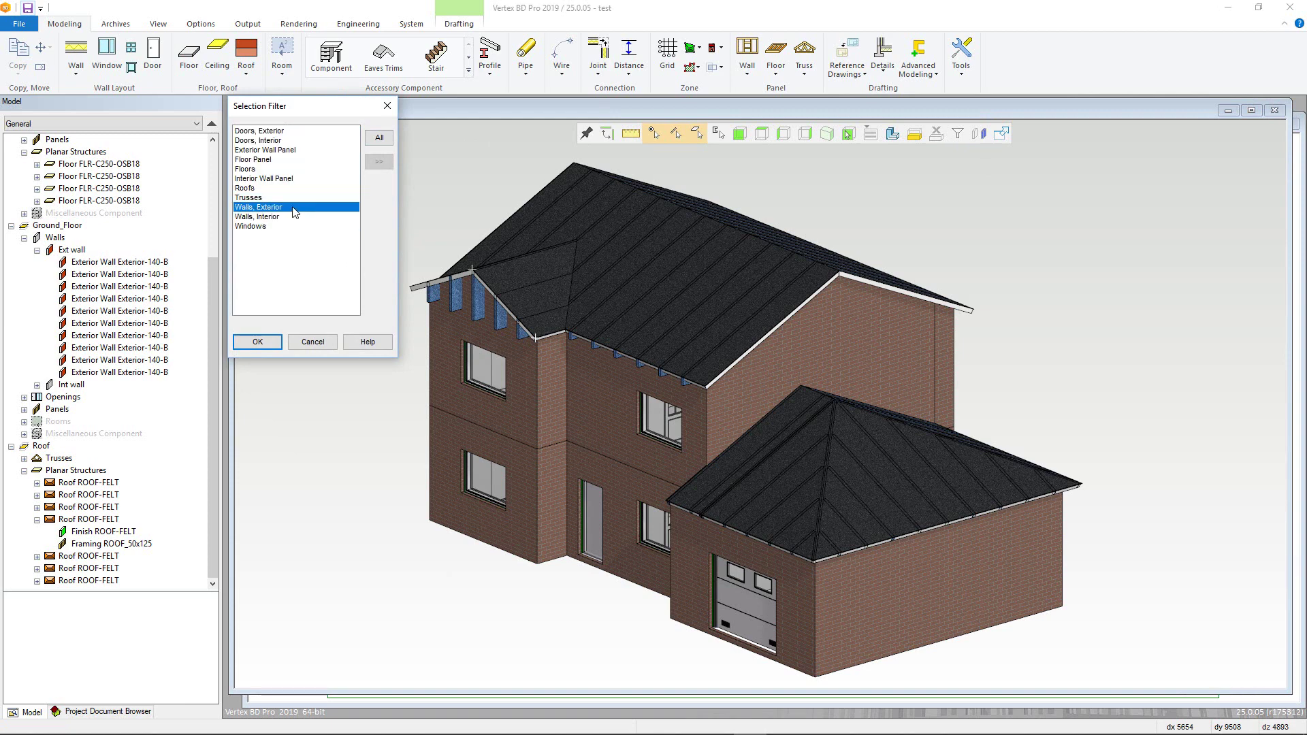
{"action": "left_click", "coordinate": [291, 216]}
{"action": "left_click", "coordinate": [290, 227]}
{"action": "left_click", "coordinate": [285, 188]}
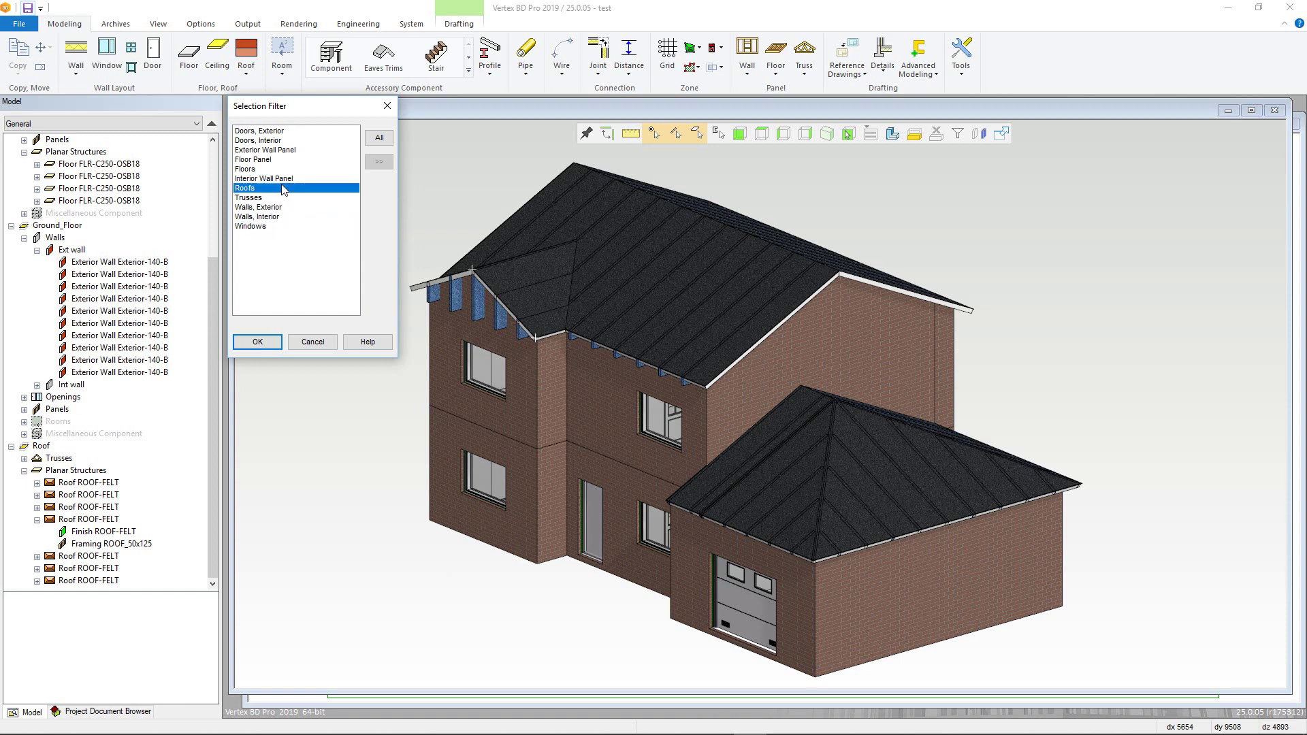
Try the panel, floor and door categories, cancel, then show Ground floor wall framing
{"action": "left_click", "coordinate": [284, 180]}
{"action": "left_click", "coordinate": [283, 170]}
{"action": "left_click", "coordinate": [282, 160]}
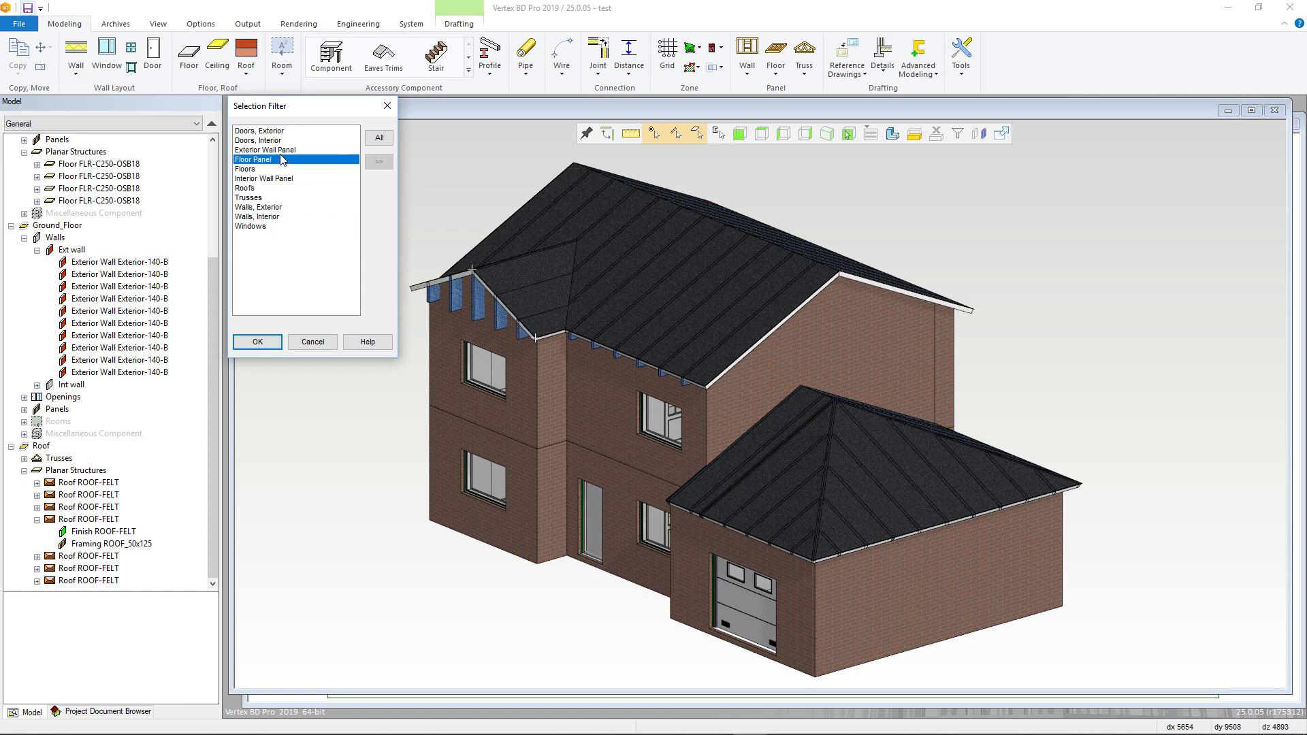
{"action": "left_click", "coordinate": [281, 151]}
{"action": "left_click", "coordinate": [281, 141]}
{"action": "left_click", "coordinate": [280, 132]}
{"action": "left_click", "coordinate": [313, 342]}
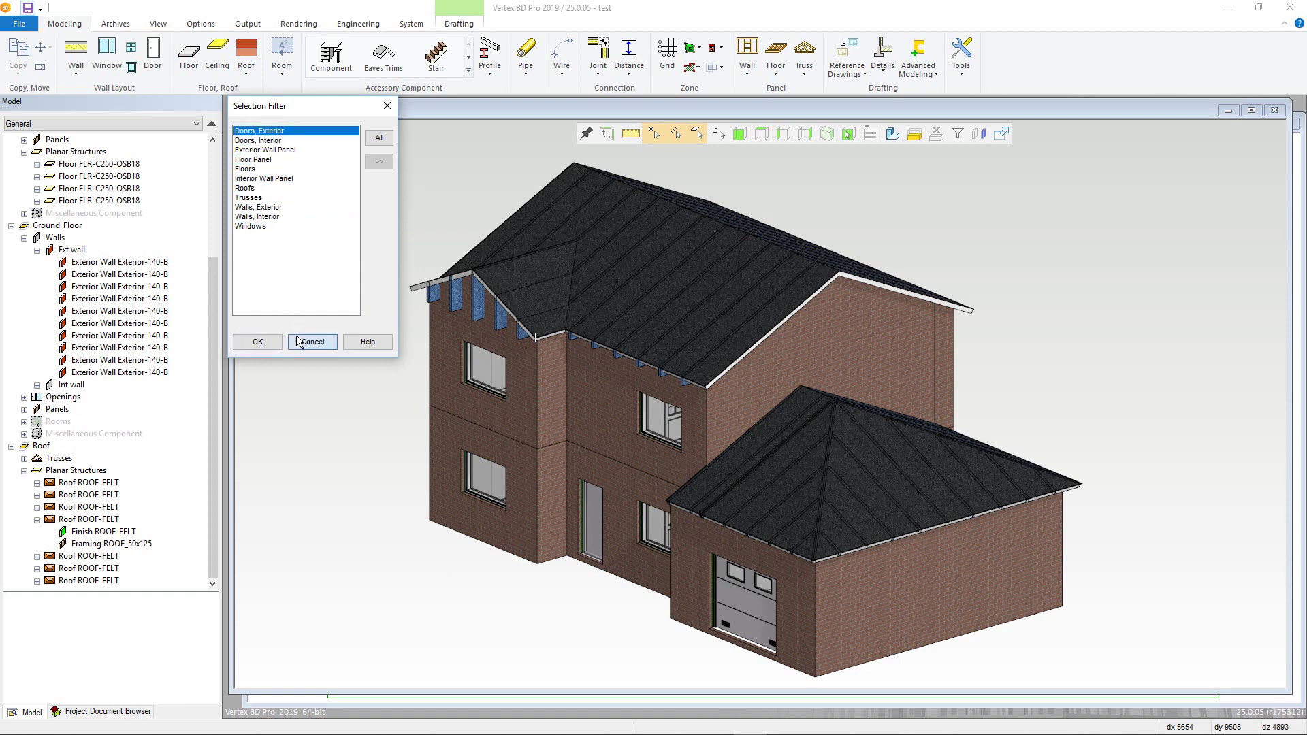
{"action": "left_click", "coordinate": [256, 130]}
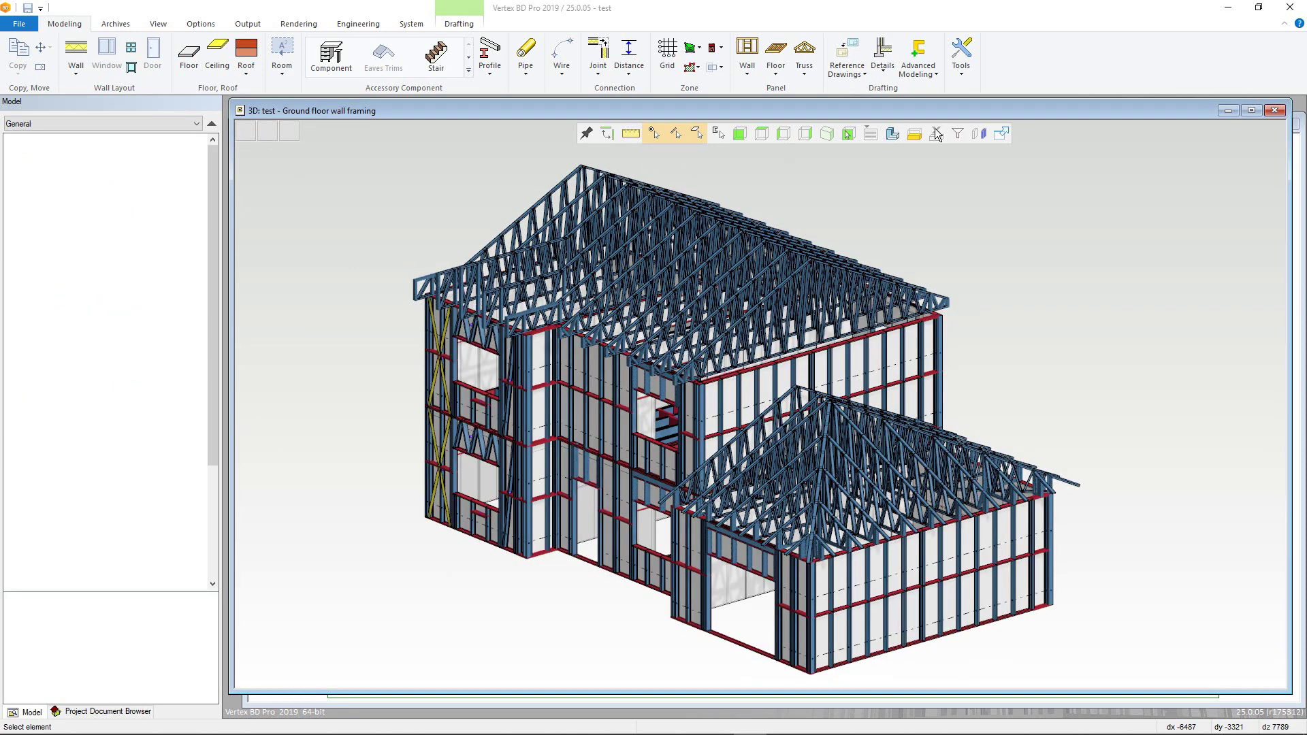
Preview the Truss Members filter and its Filtering Properties, then cancel without applying
{"action": "left_click", "coordinate": [957, 133]}
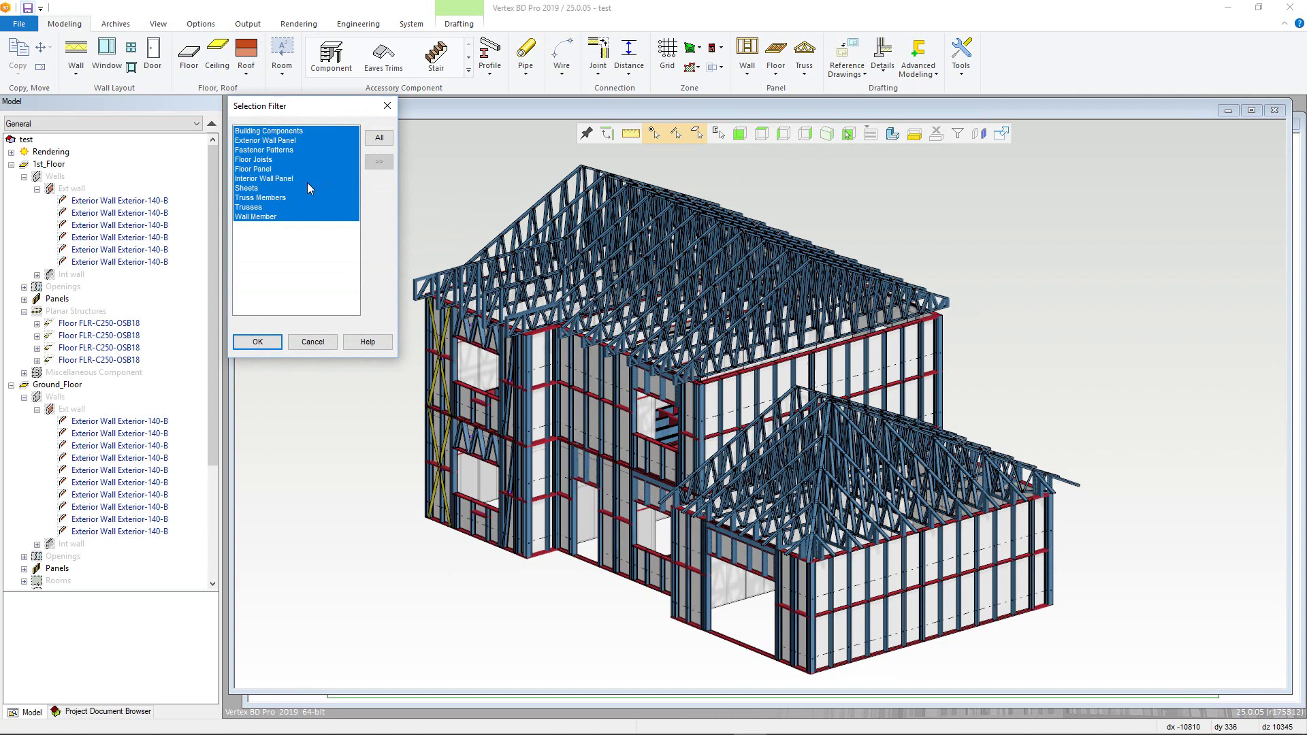
{"action": "left_click", "coordinate": [290, 198]}
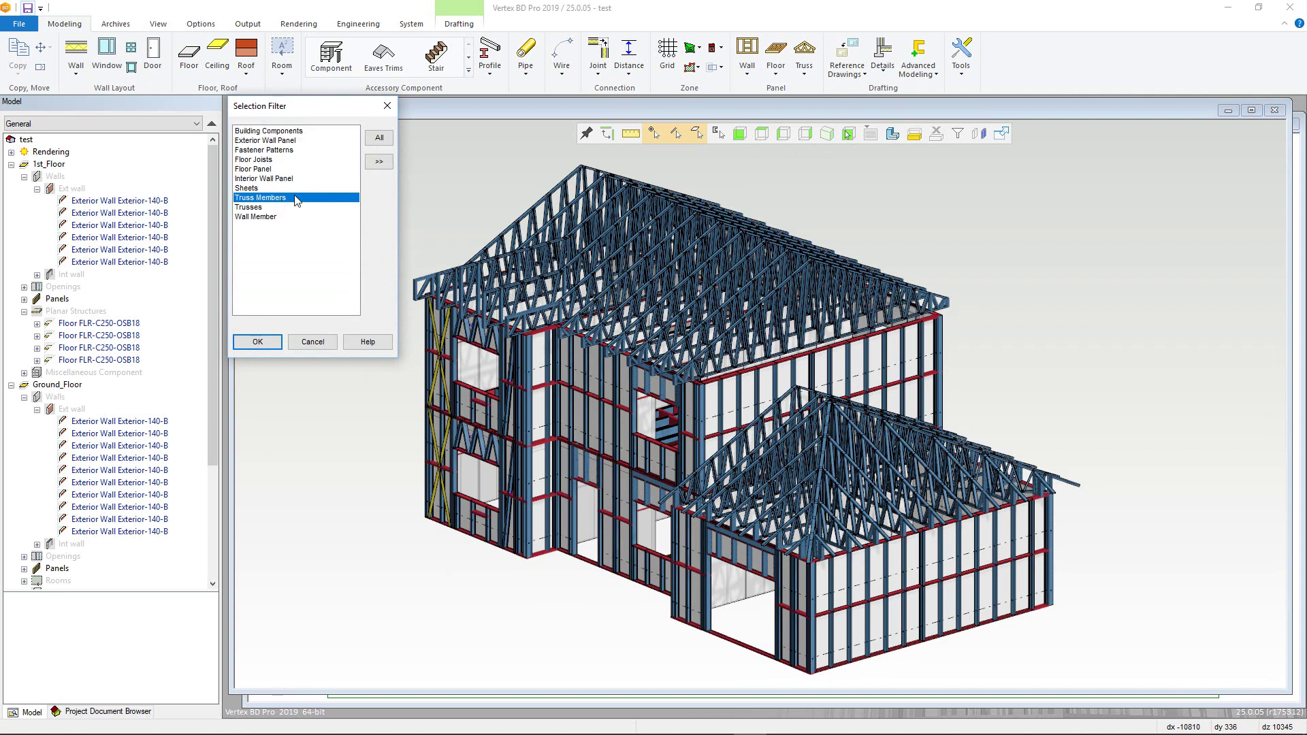
{"action": "left_click", "coordinate": [379, 162]}
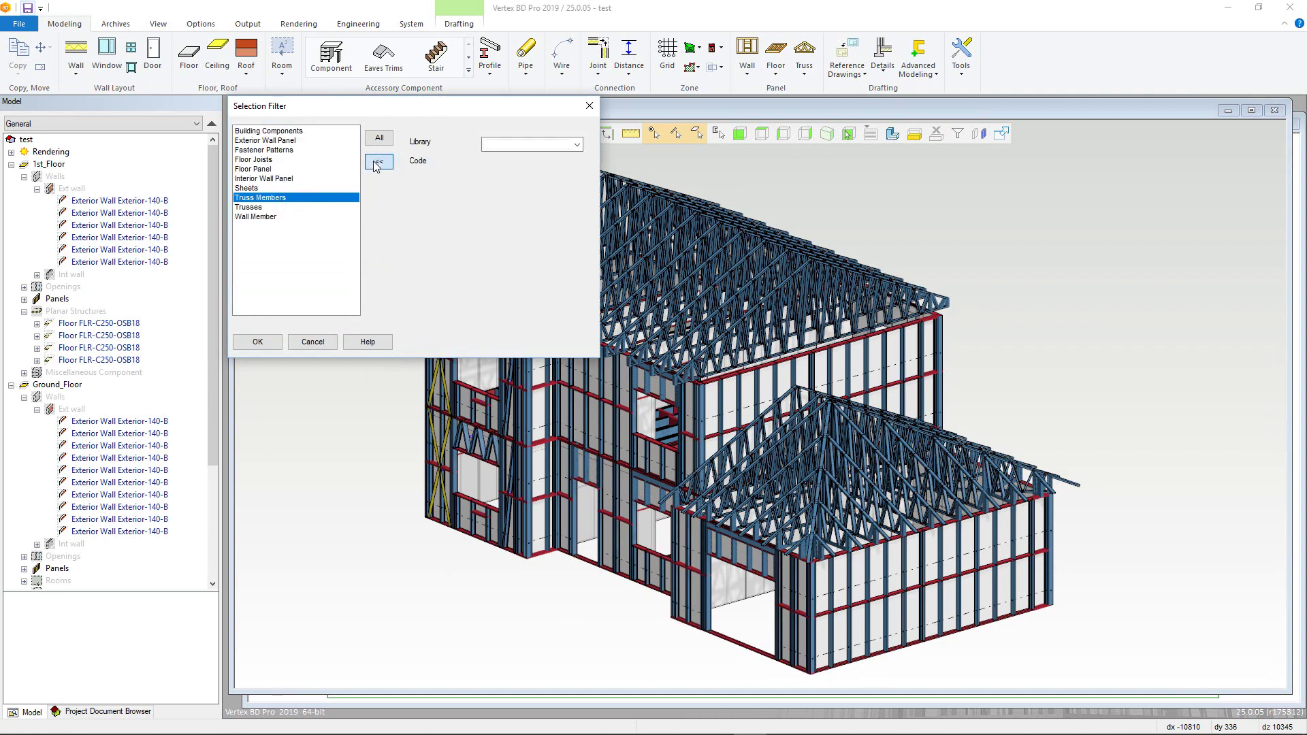
{"action": "left_click", "coordinate": [323, 341]}
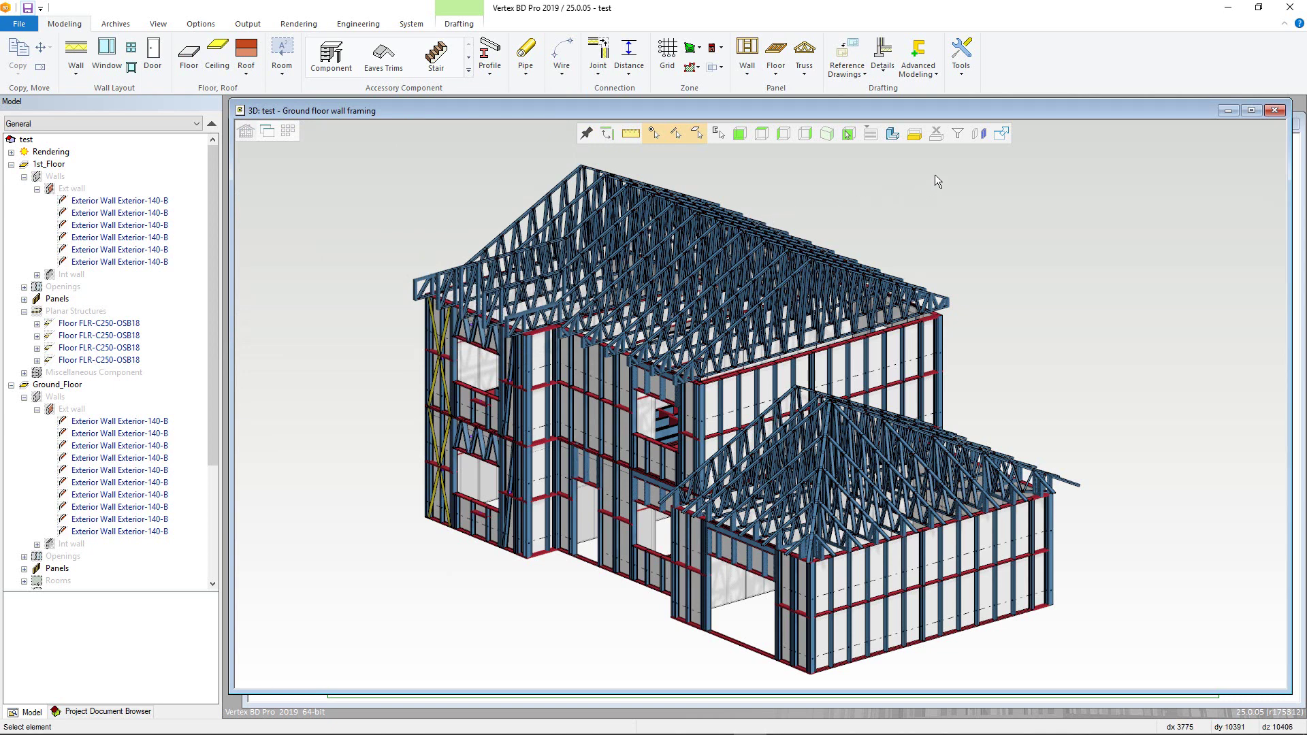
Undock the 3D framing view into its own window, move it, then dock it back
{"action": "left_click", "coordinate": [1002, 134]}
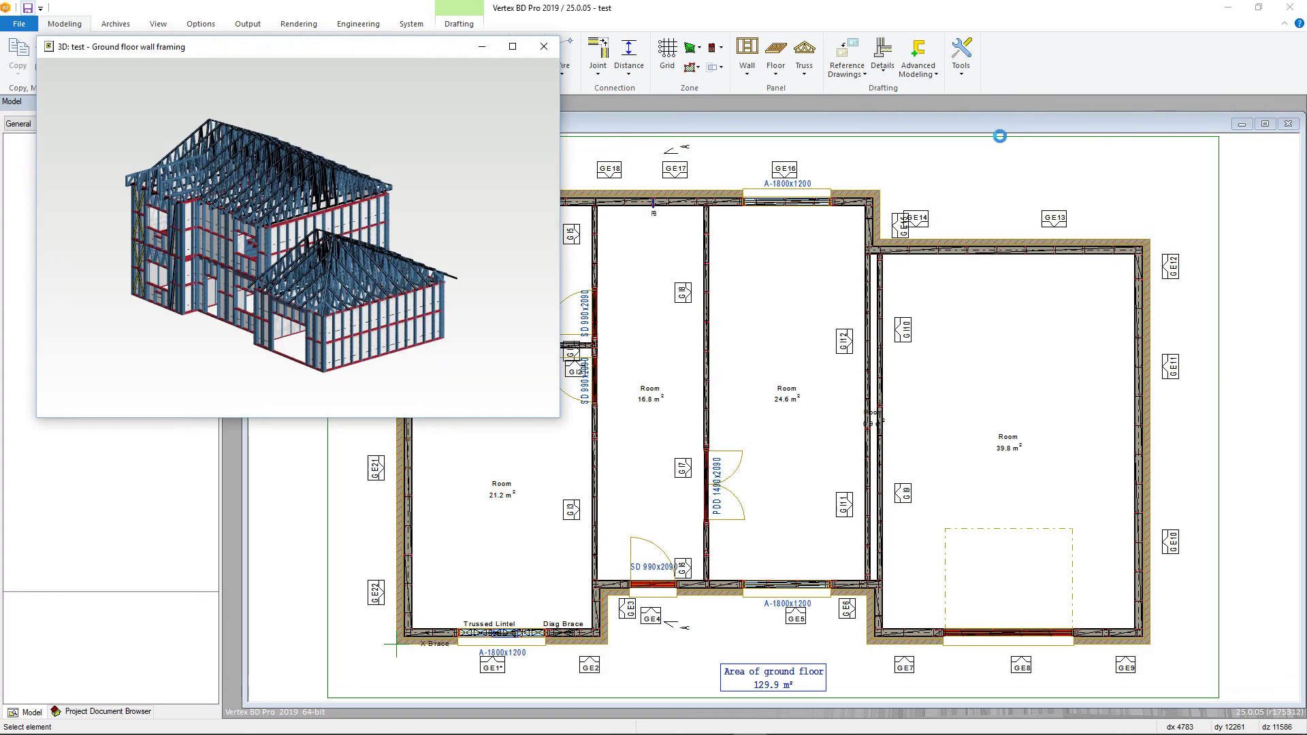
{"action": "left_click_drag", "start_coordinate": [354, 51], "coordinate": [438, 205]}
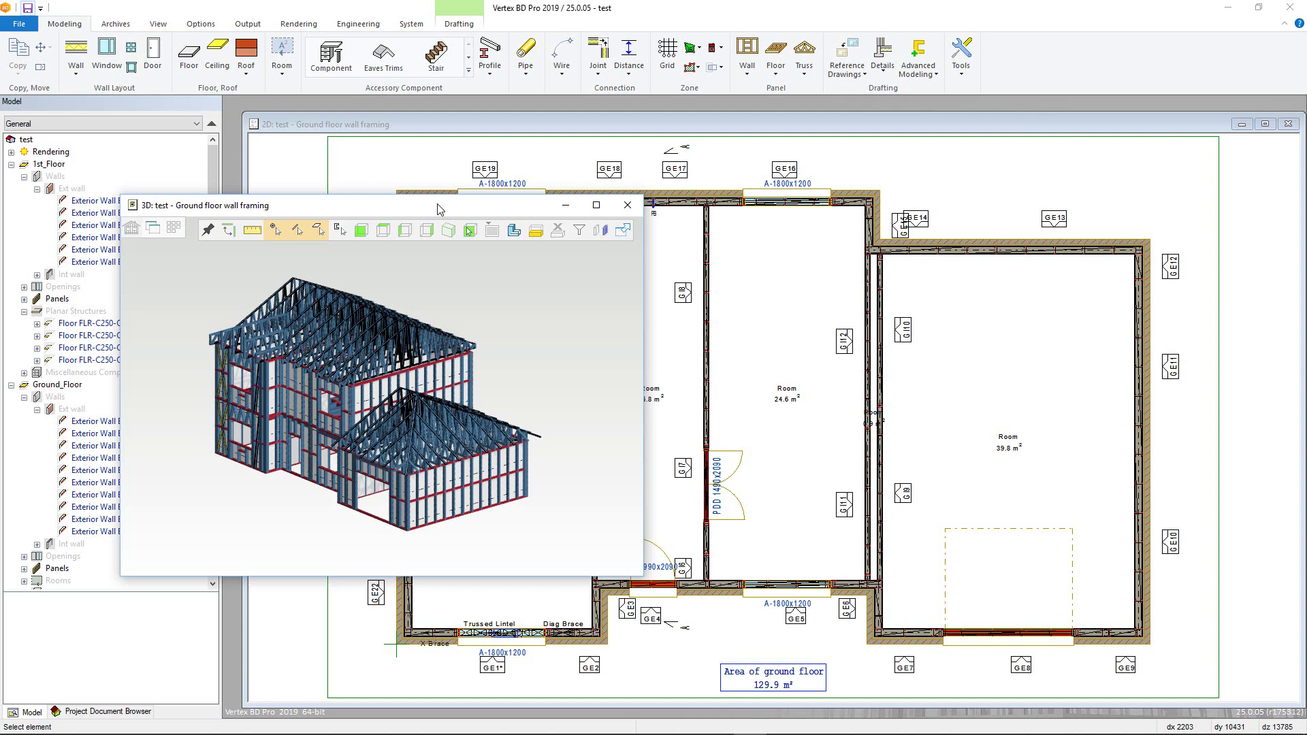
{"action": "double_click", "coordinate": [438, 206]}
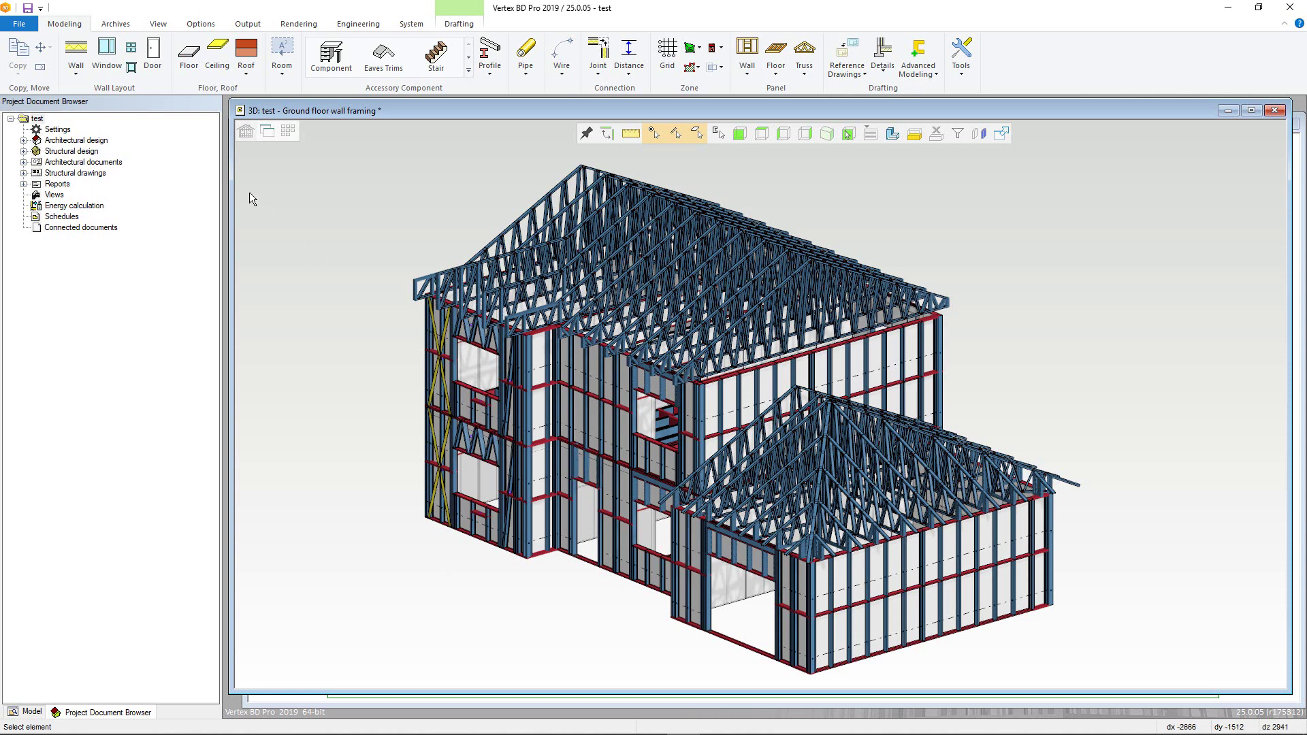
On the 2D framing plan, draw a range polygon around the 39.8 m² room
{"action": "key", "text": "ctrl+Tab"}
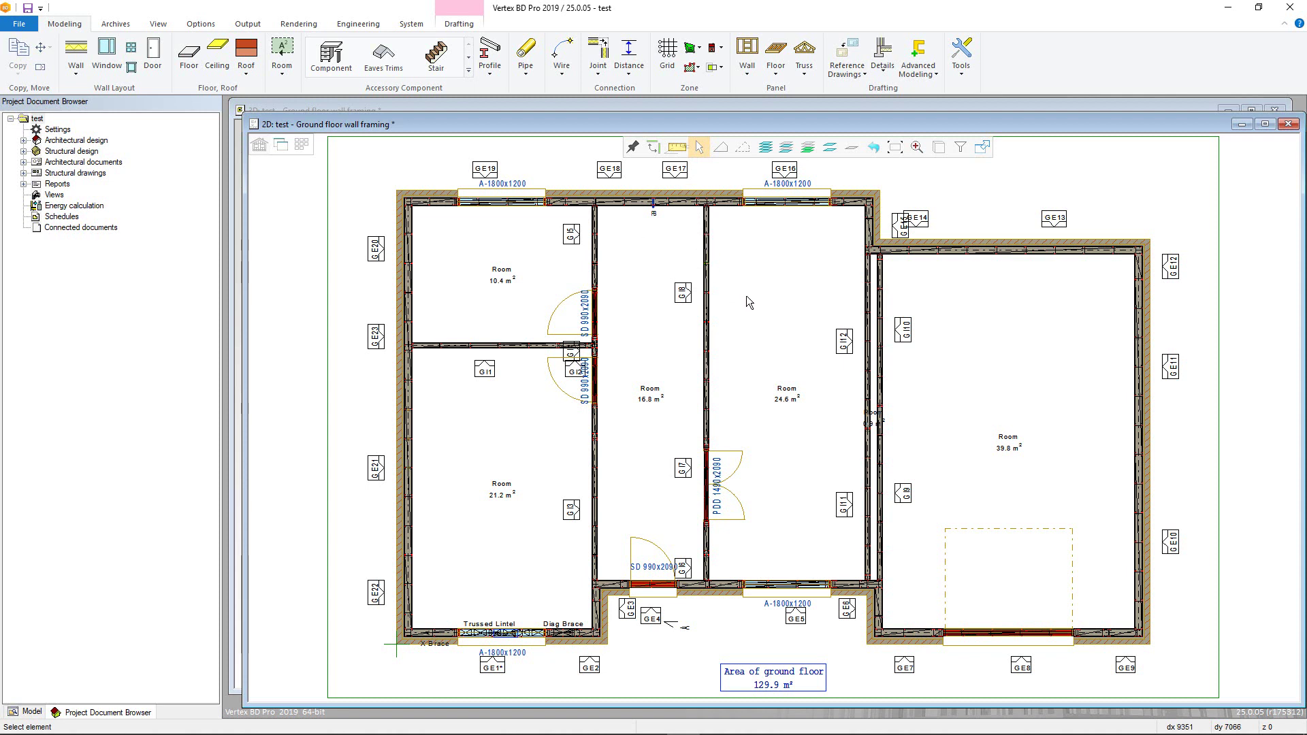
{"action": "left_click", "coordinate": [722, 148]}
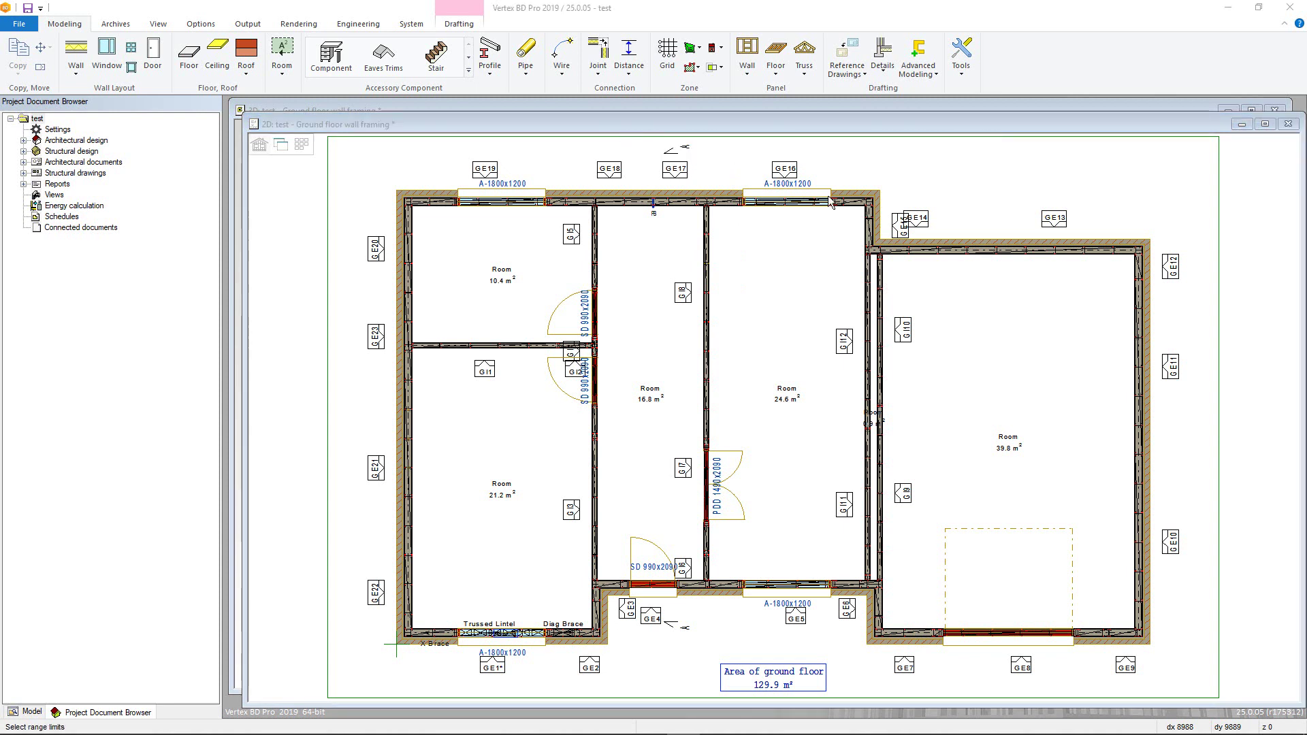
{"action": "left_click", "coordinate": [960, 190]}
{"action": "left_click", "coordinate": [1060, 321]}
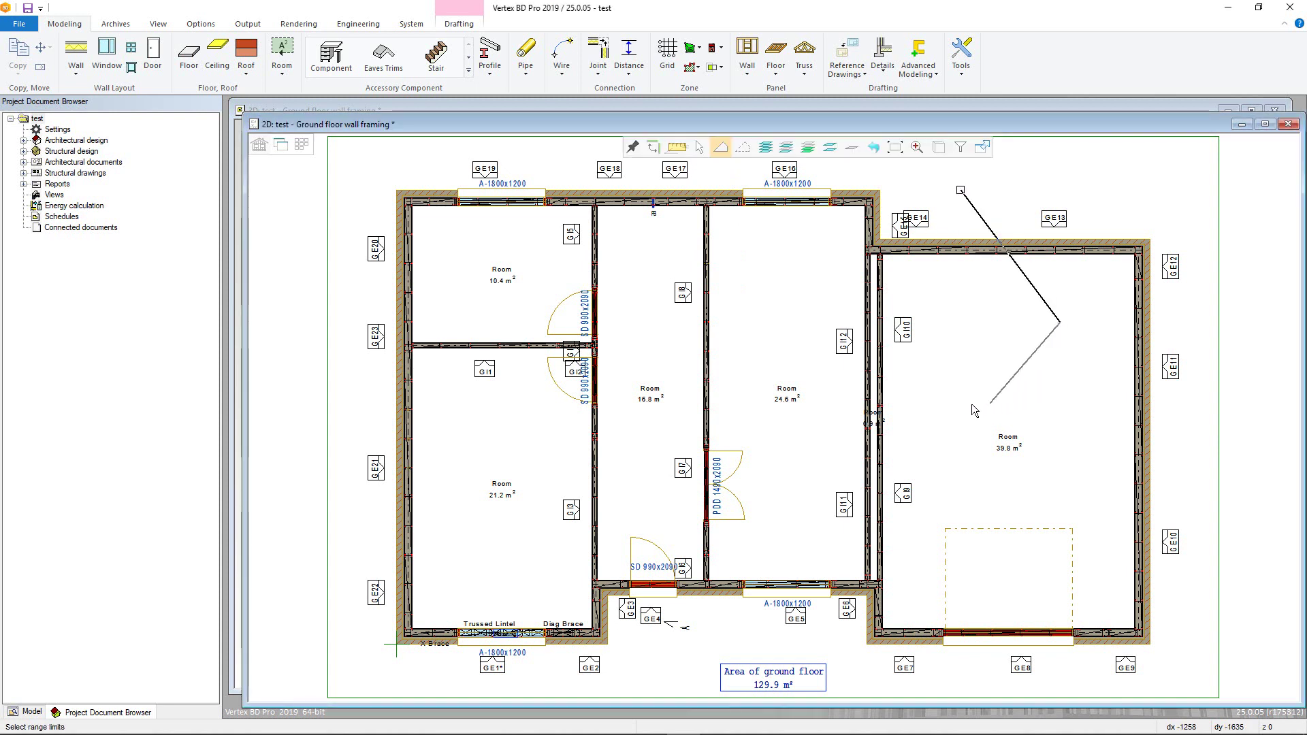
{"action": "left_click", "coordinate": [934, 411]}
{"action": "left_click", "coordinate": [767, 301]}
{"action": "left_click", "coordinate": [960, 190]}
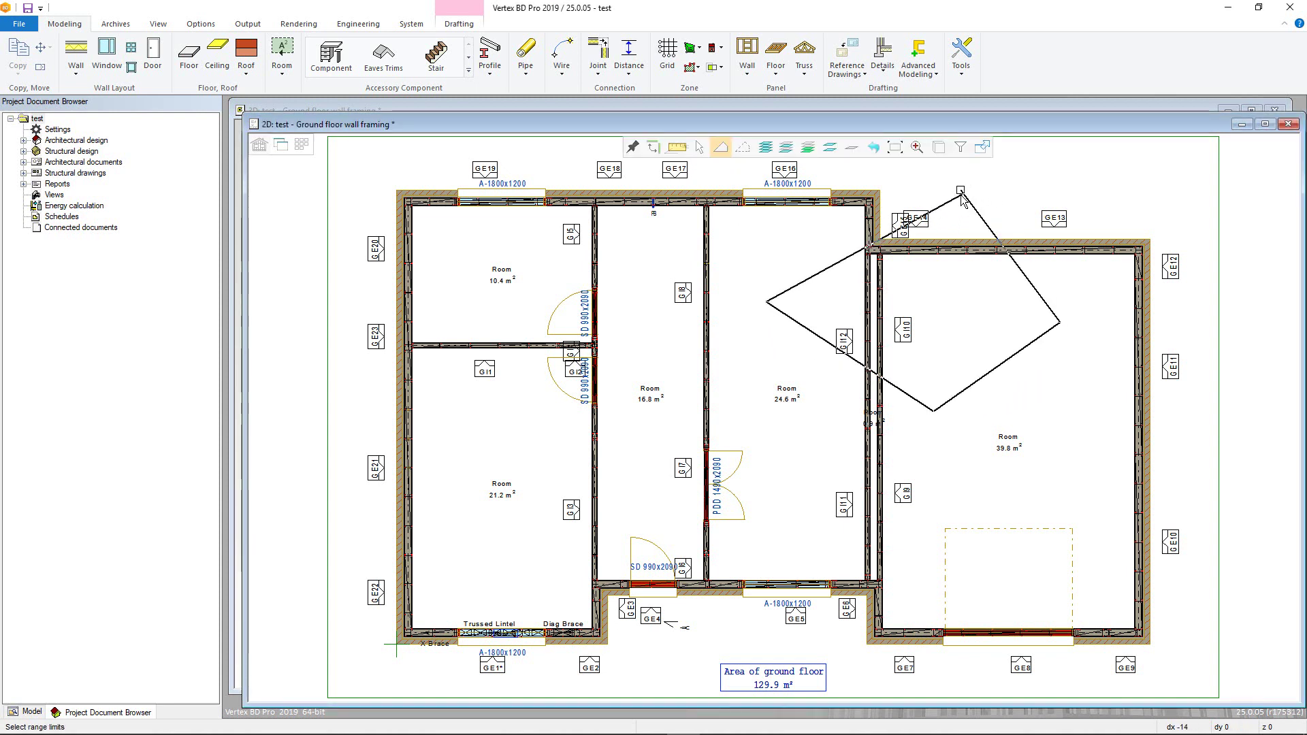
{"action": "right_click", "coordinate": [962, 243]}
{"action": "left_click", "coordinate": [912, 304]}
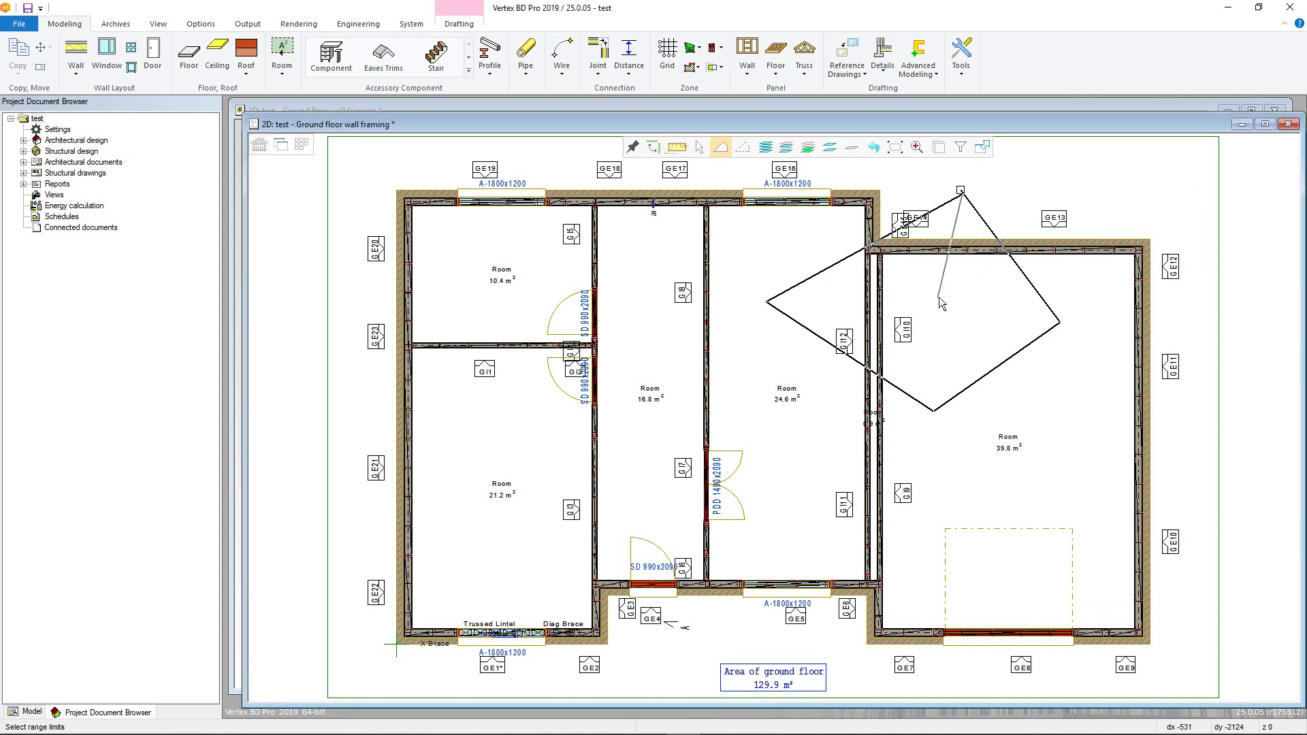
Draw a second range polygon over the 24.6 m² room with another range mode
{"action": "left_click", "coordinate": [743, 148]}
{"action": "left_click", "coordinate": [783, 335]}
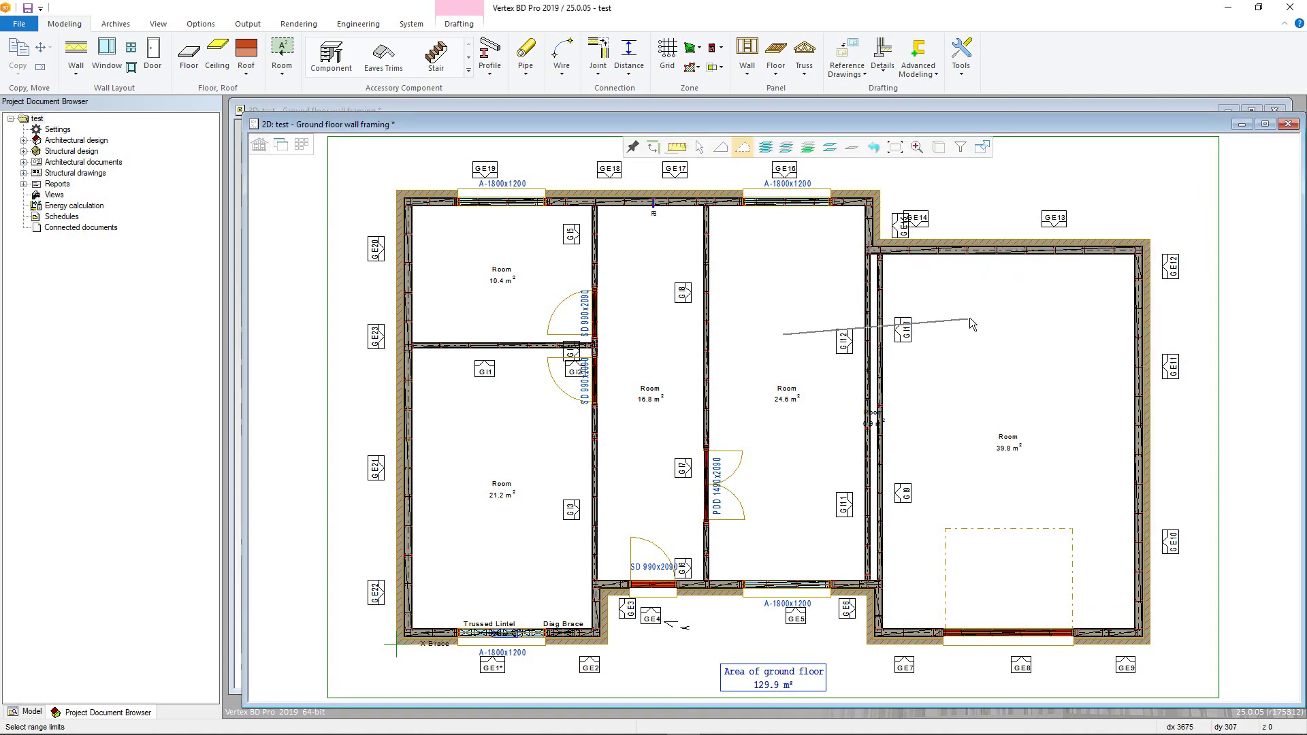
{"action": "left_click", "coordinate": [971, 313]}
{"action": "left_click", "coordinate": [966, 445]}
{"action": "left_click", "coordinate": [766, 412]}
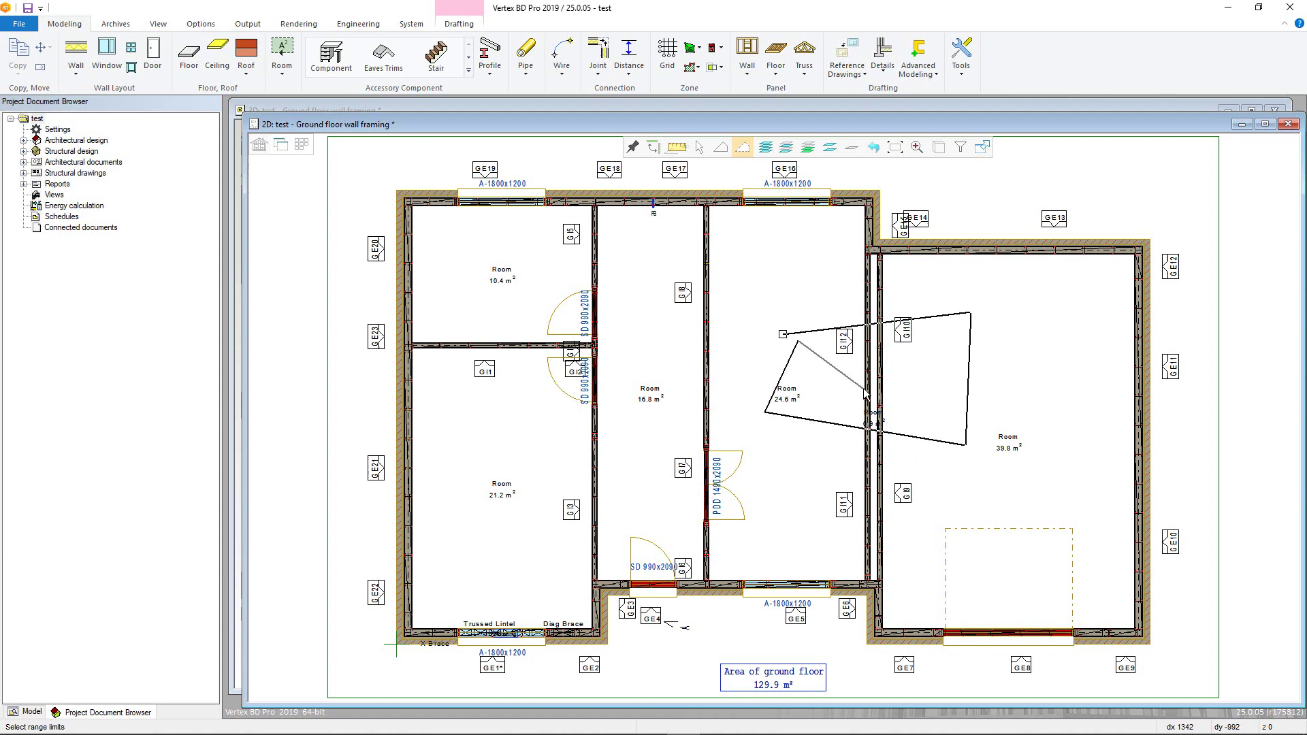
{"action": "left_click", "coordinate": [799, 342]}
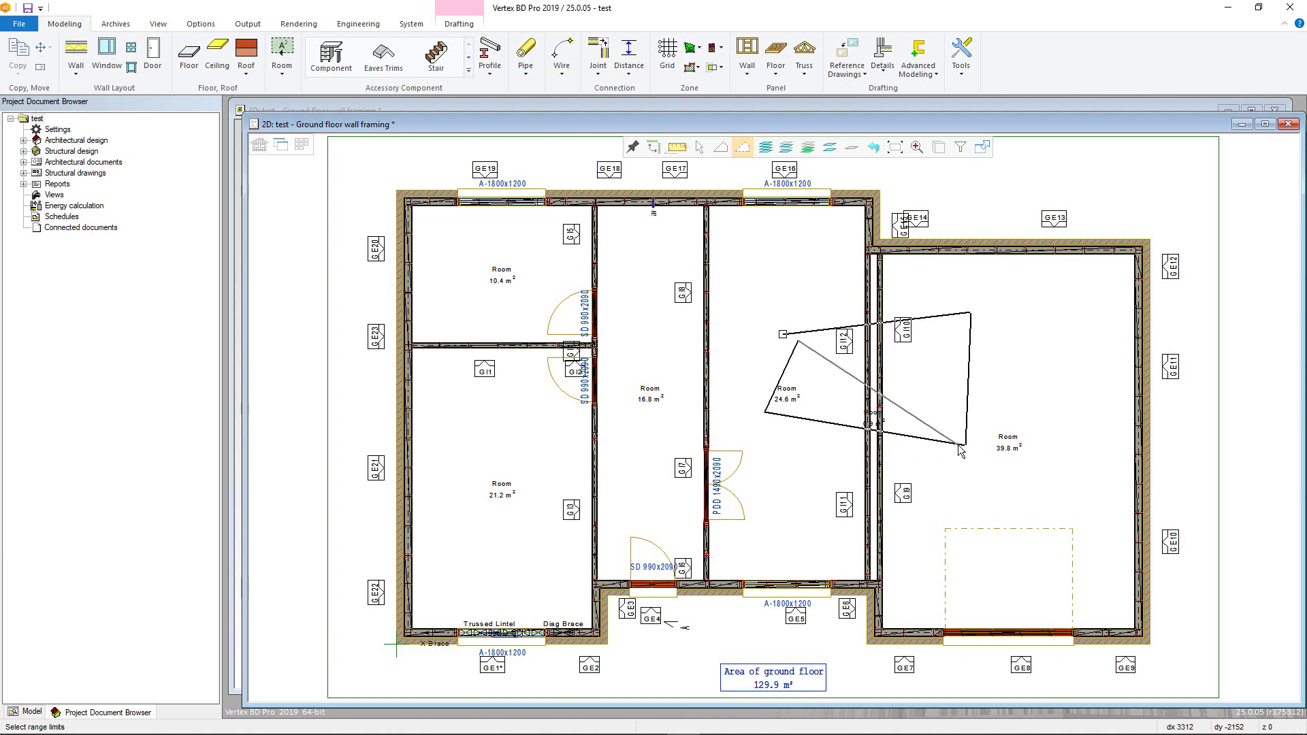
End the range, return to element selection, and show the drawing's Layers list
{"action": "right_click", "coordinate": [797, 309]}
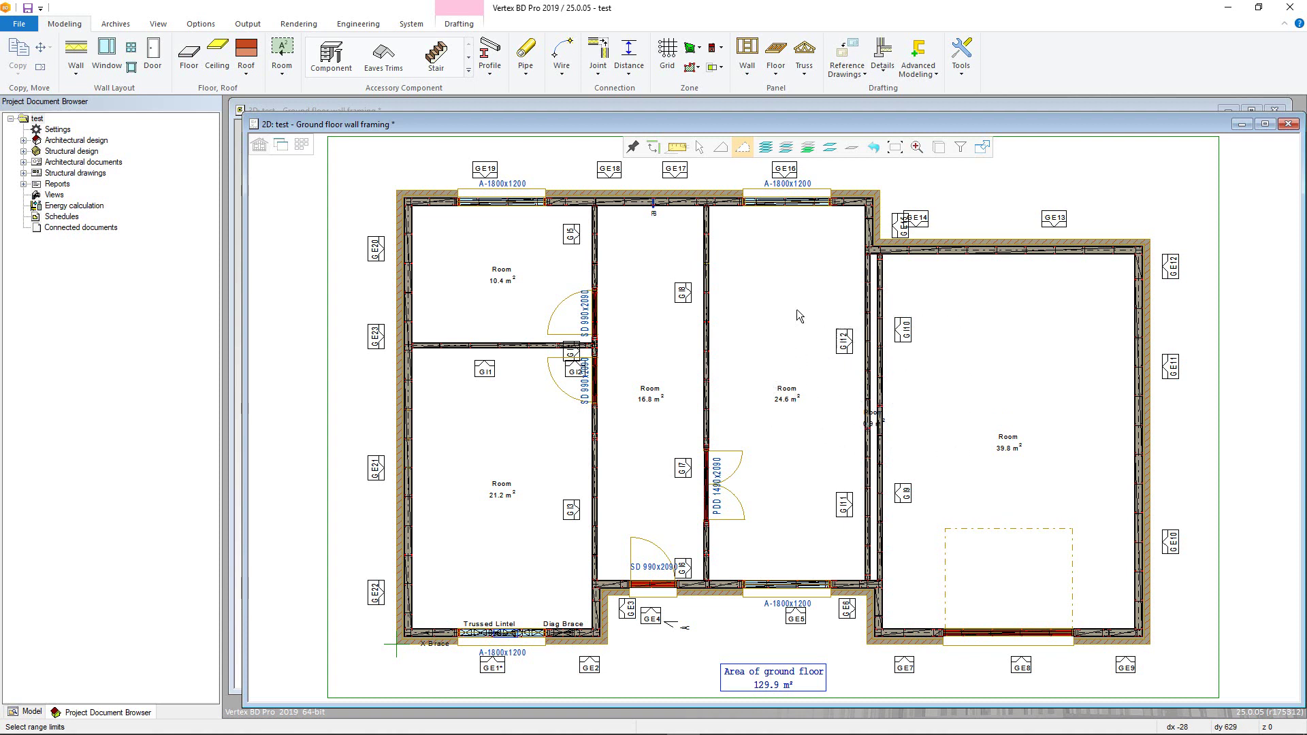
{"action": "left_click", "coordinate": [698, 151]}
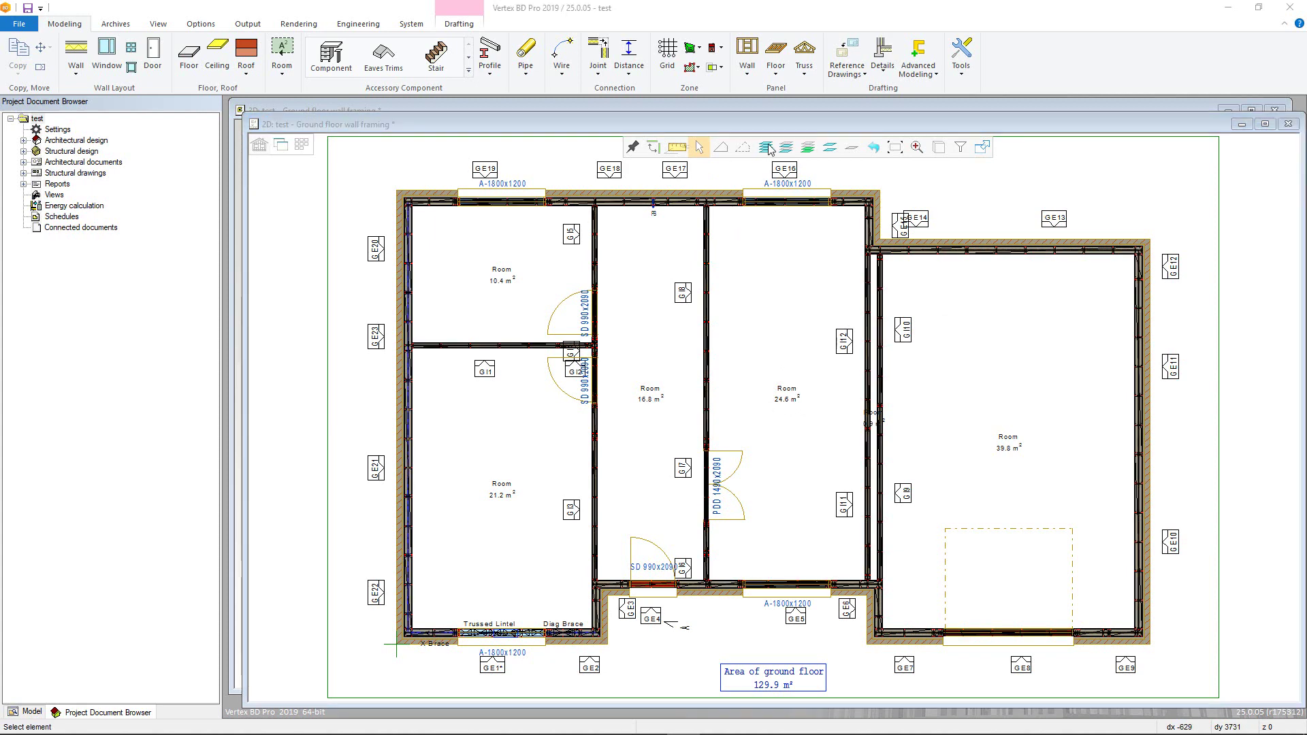
{"action": "left_click", "coordinate": [769, 269]}
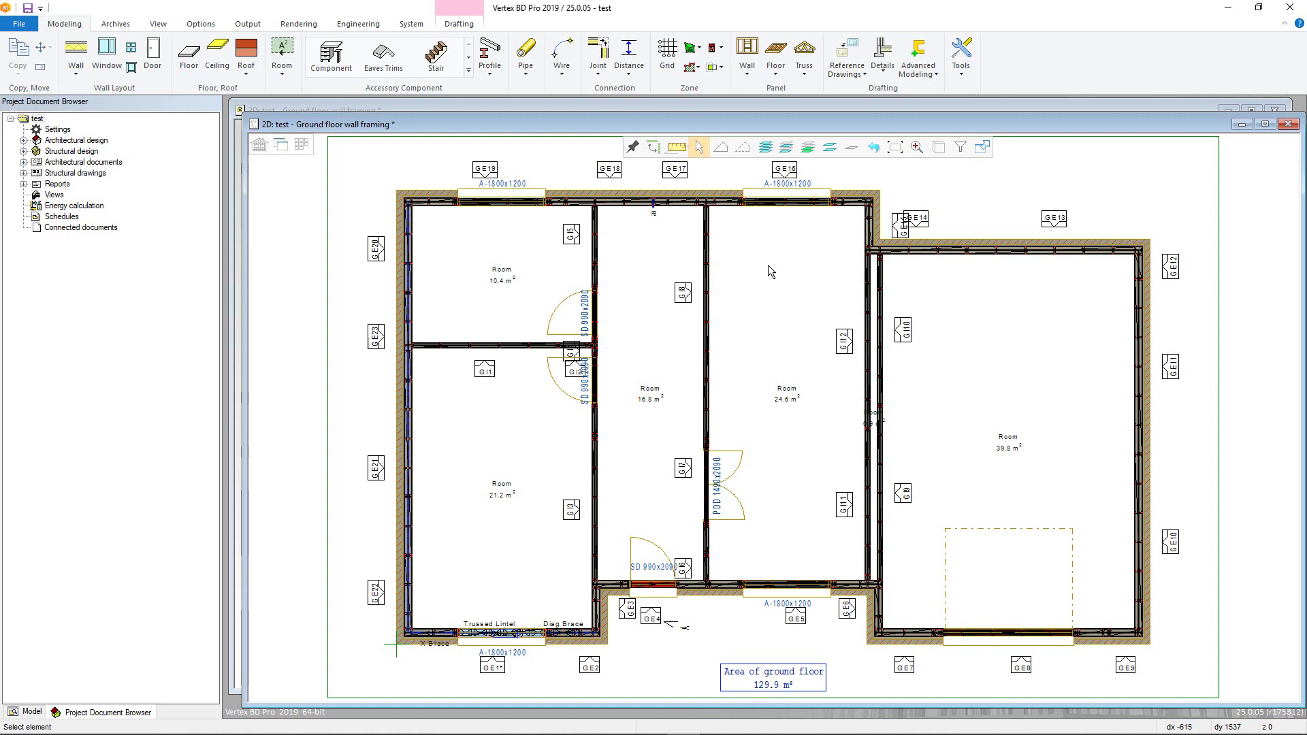
{"action": "left_click", "coordinate": [786, 153]}
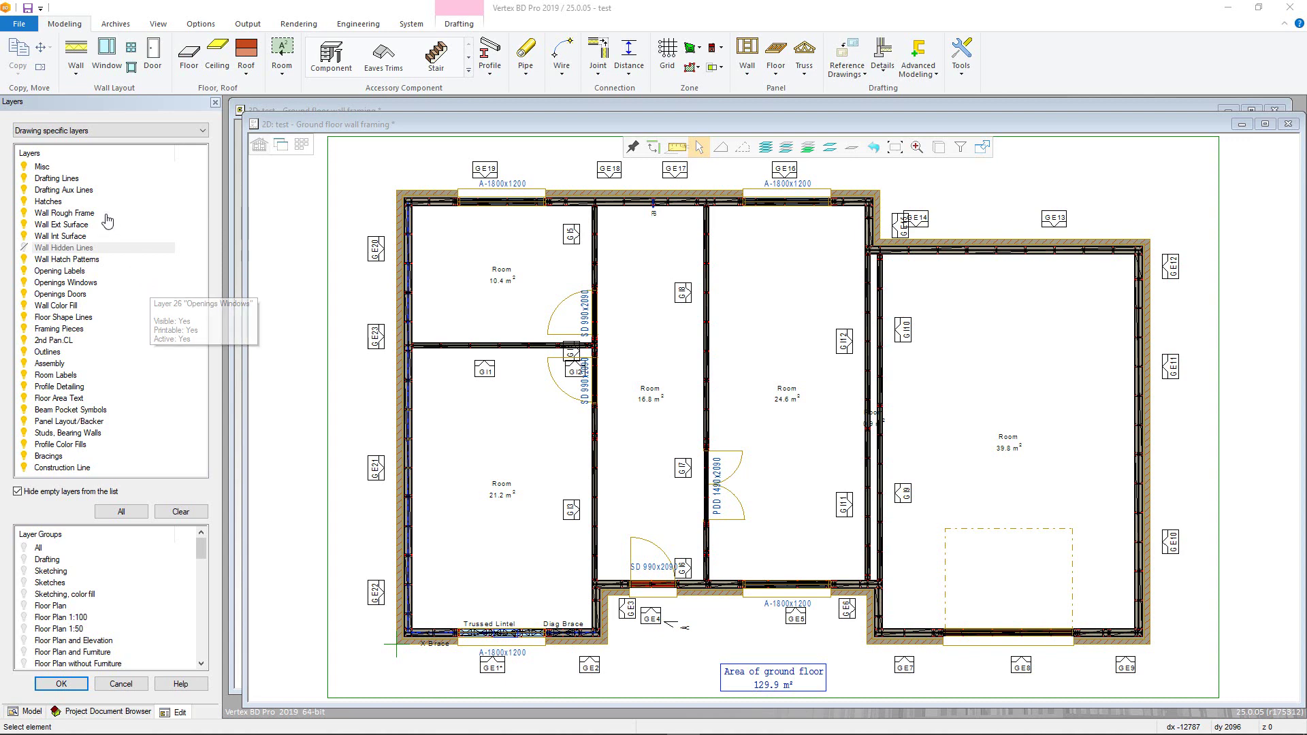
Toggle the Misc and Drafting Aux Lines layers, try Drafting, Sketching and All groups, confirm
{"action": "left_click", "coordinate": [26, 167]}
{"action": "left_click", "coordinate": [26, 167]}
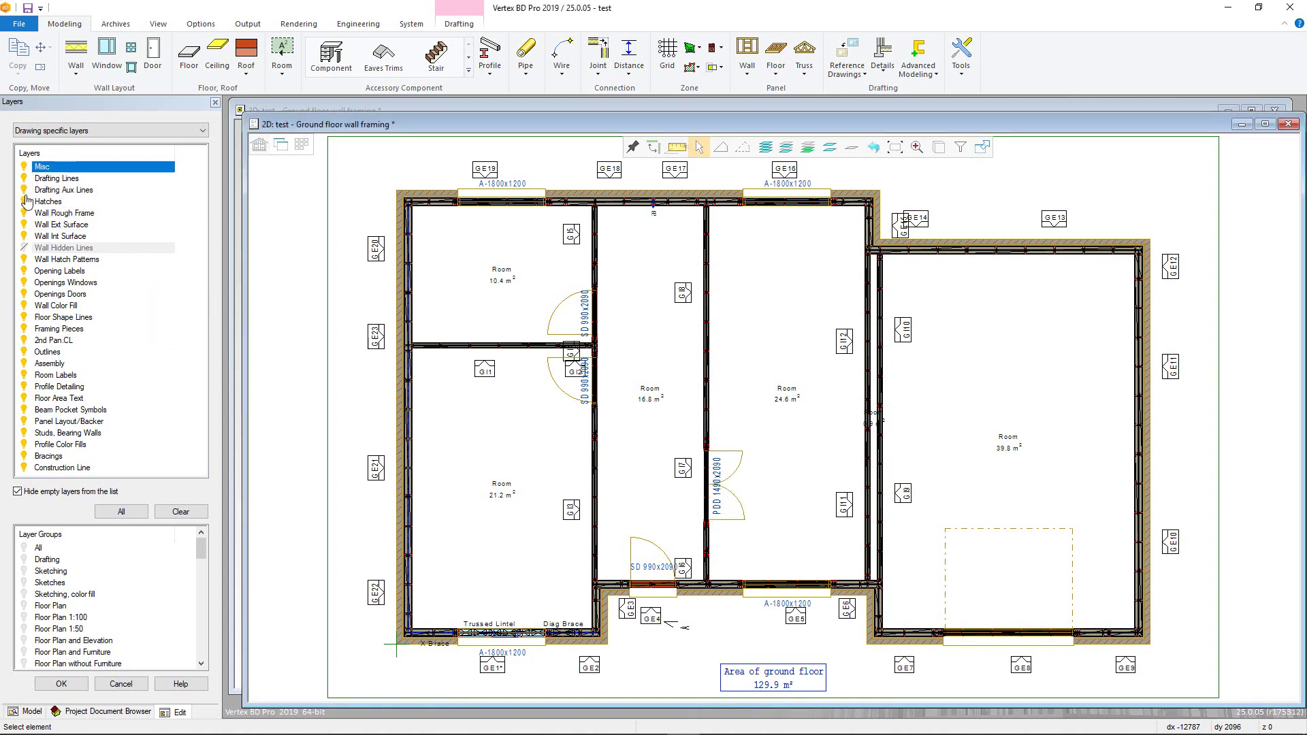
{"action": "left_click", "coordinate": [25, 190]}
{"action": "left_click", "coordinate": [25, 191]}
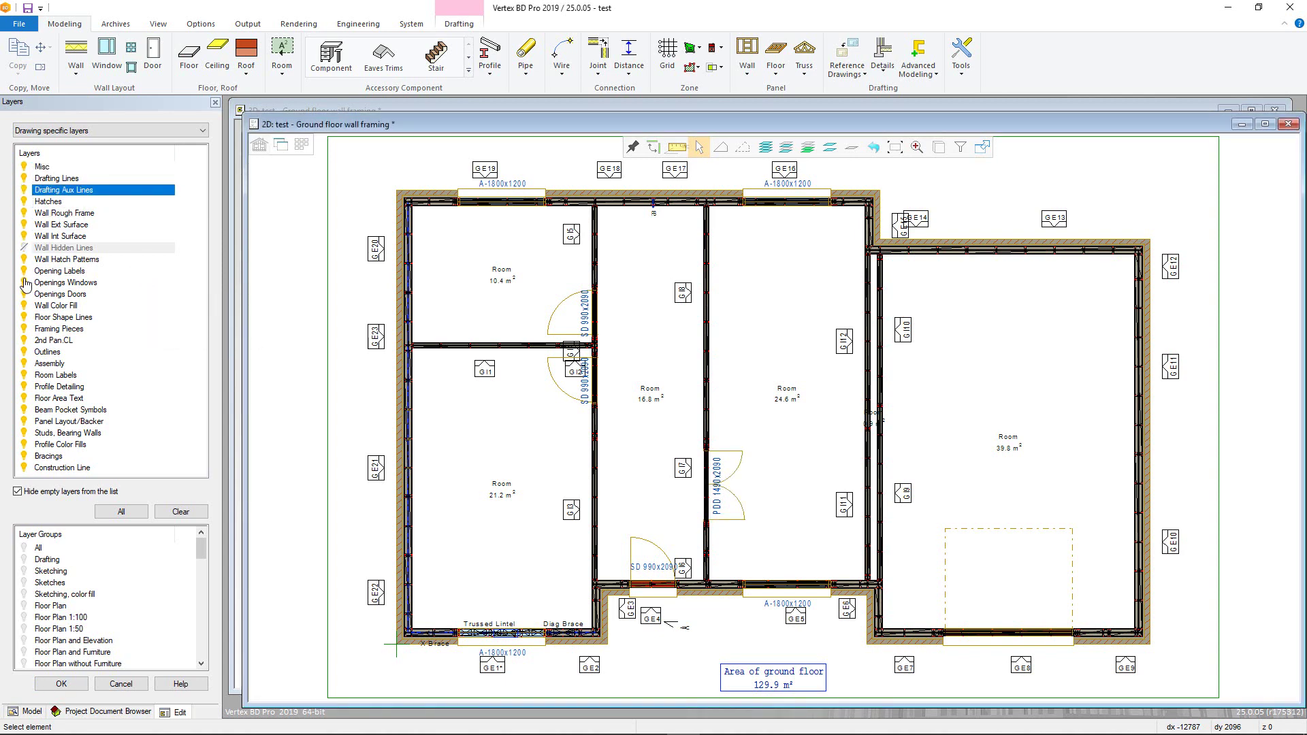
{"action": "left_click", "coordinate": [42, 560]}
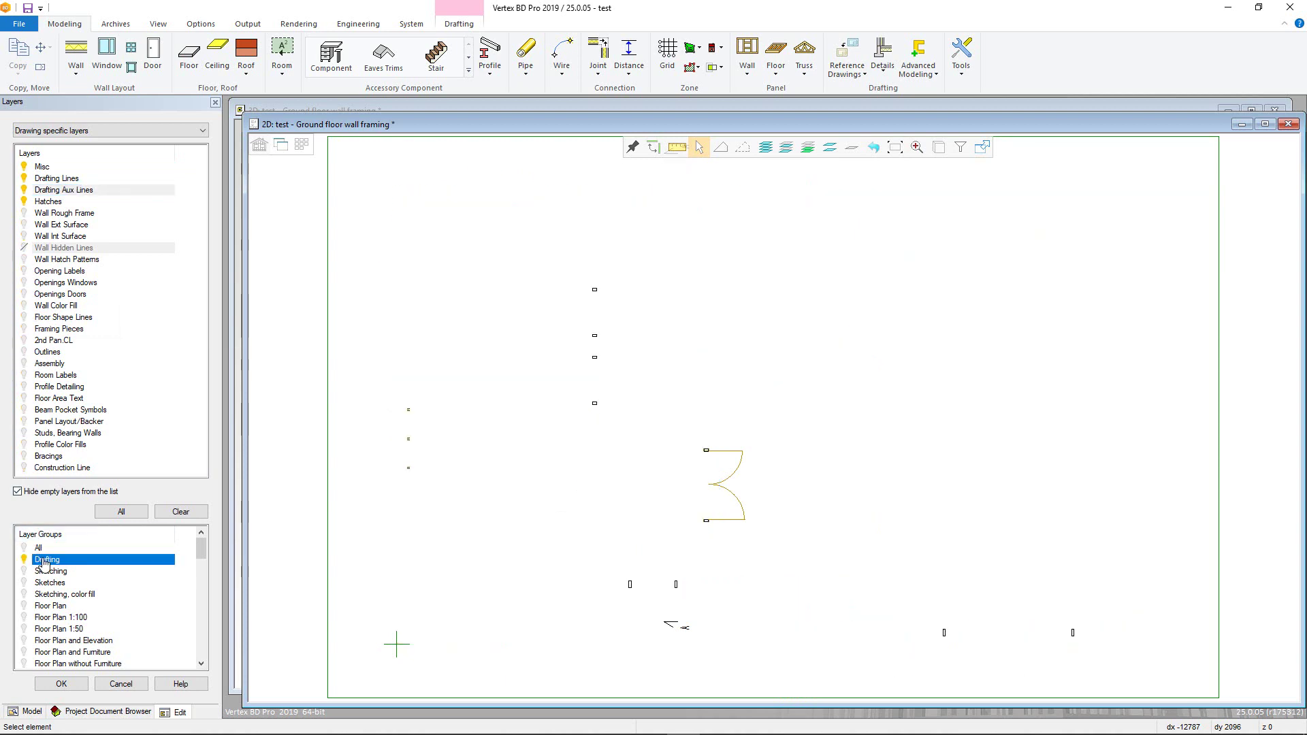
{"action": "left_click", "coordinate": [45, 572]}
{"action": "left_click", "coordinate": [42, 549]}
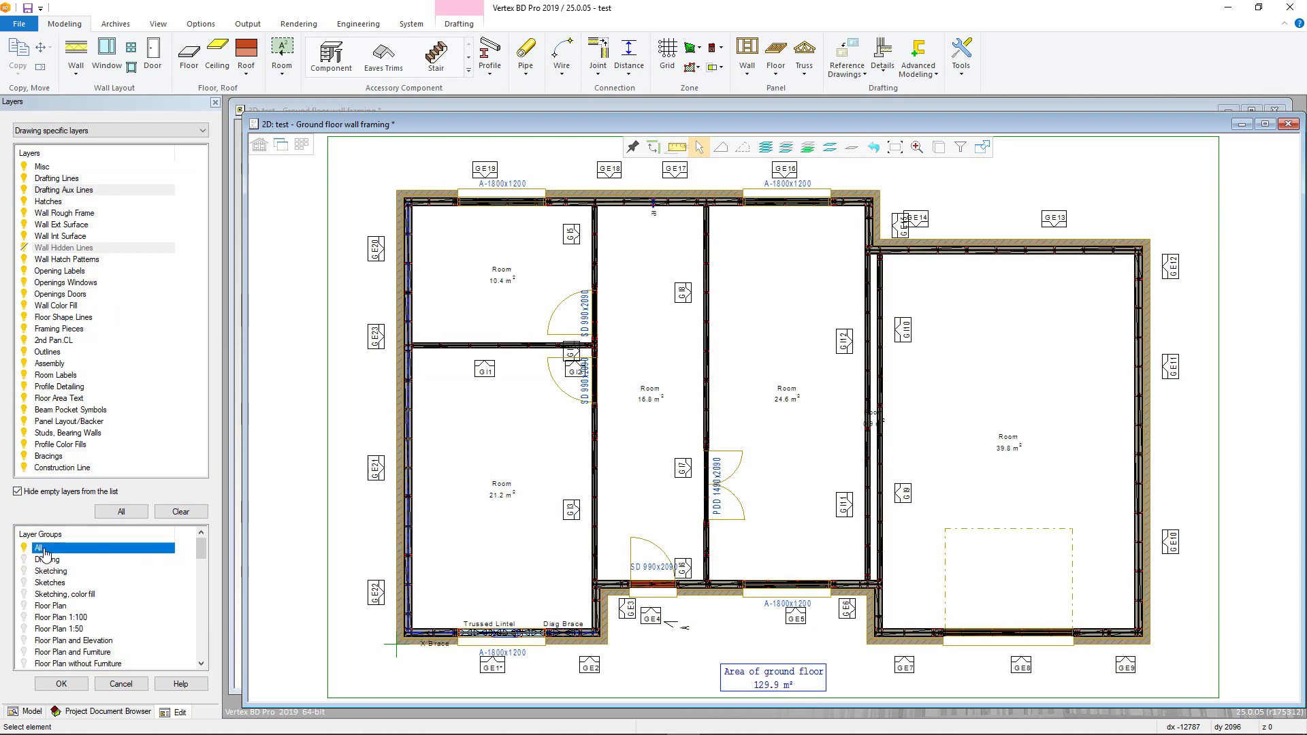
{"action": "left_click", "coordinate": [61, 684]}
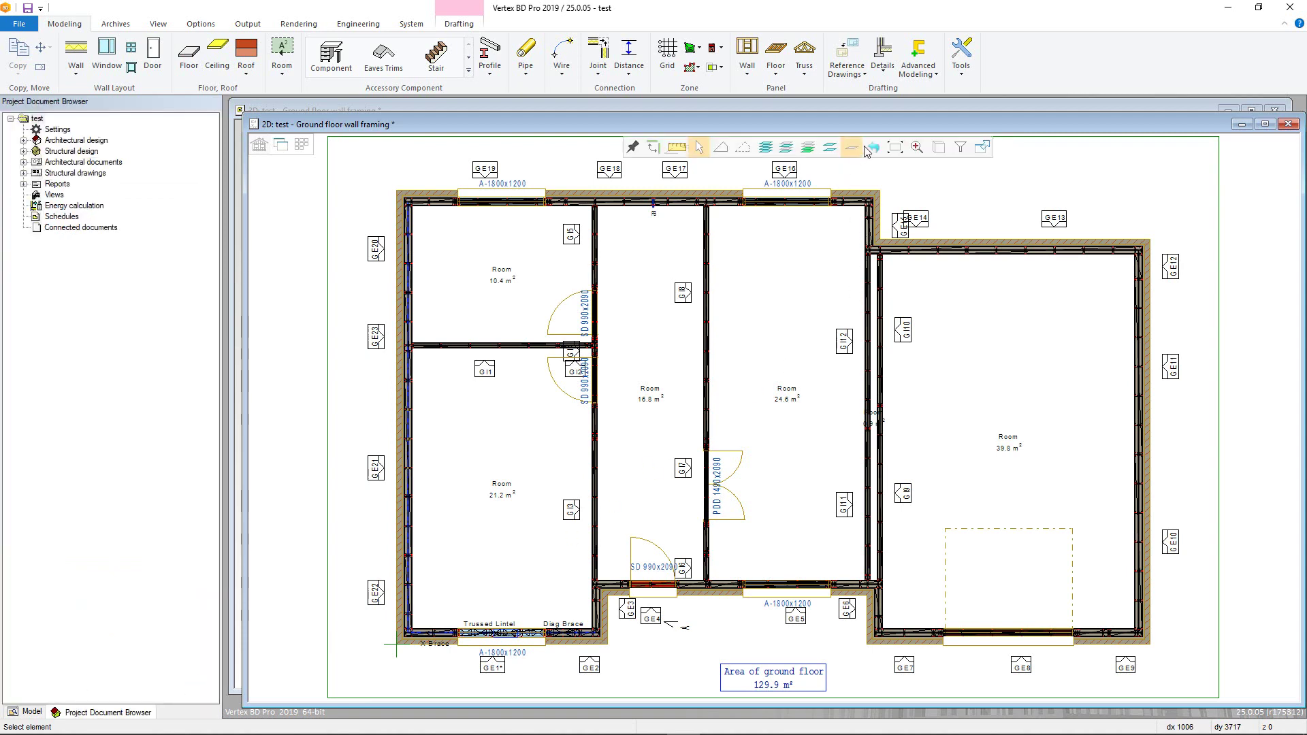
Hide the GE labels' layer by picking a label, then bring the labels back
{"action": "left_click", "coordinate": [808, 148]}
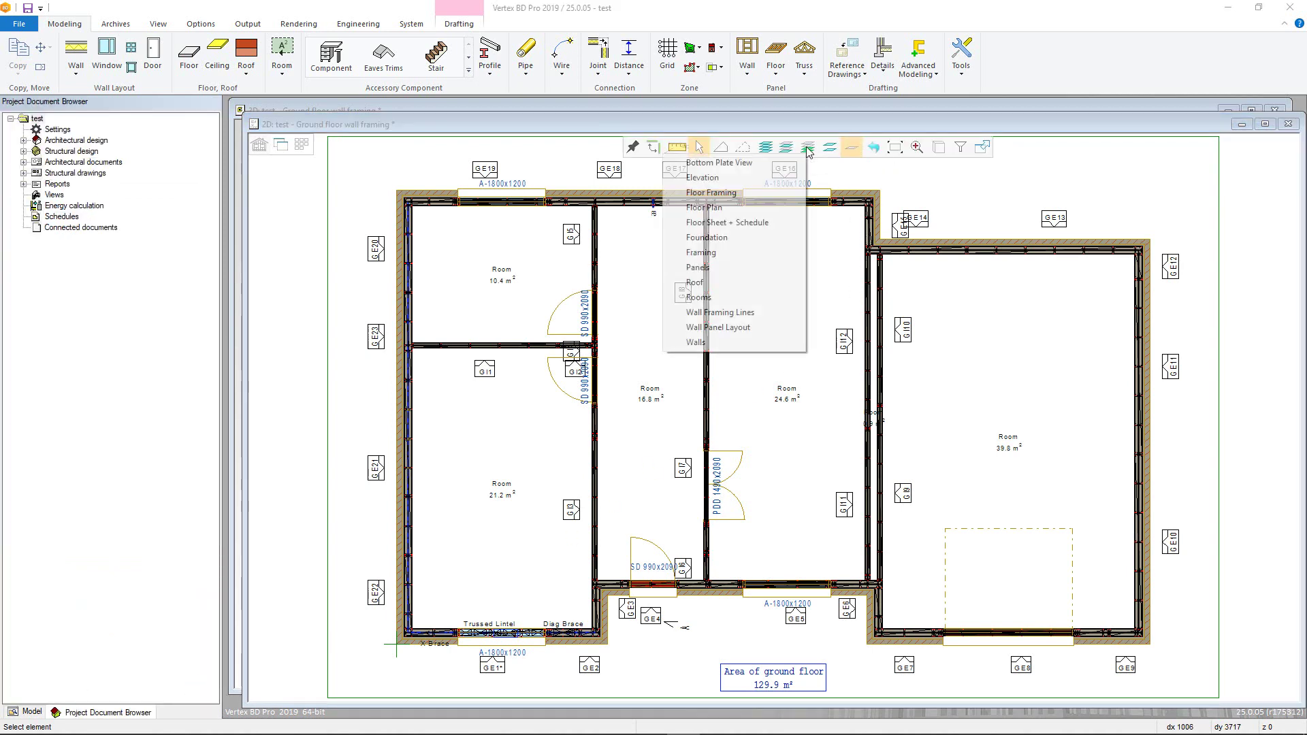
{"action": "left_click", "coordinate": [809, 150]}
{"action": "left_click", "coordinate": [809, 150]}
{"action": "left_click", "coordinate": [809, 150]}
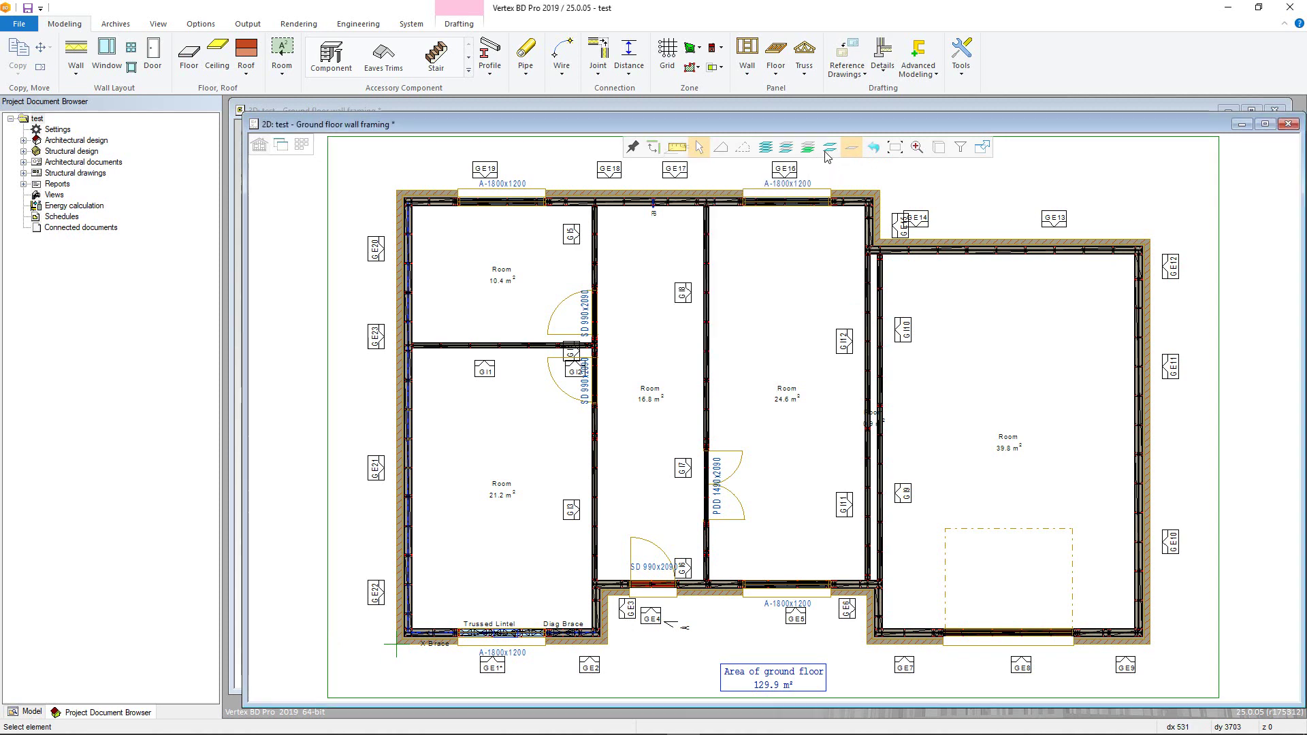
{"action": "left_click", "coordinate": [830, 148]}
{"action": "left_click", "coordinate": [783, 169]}
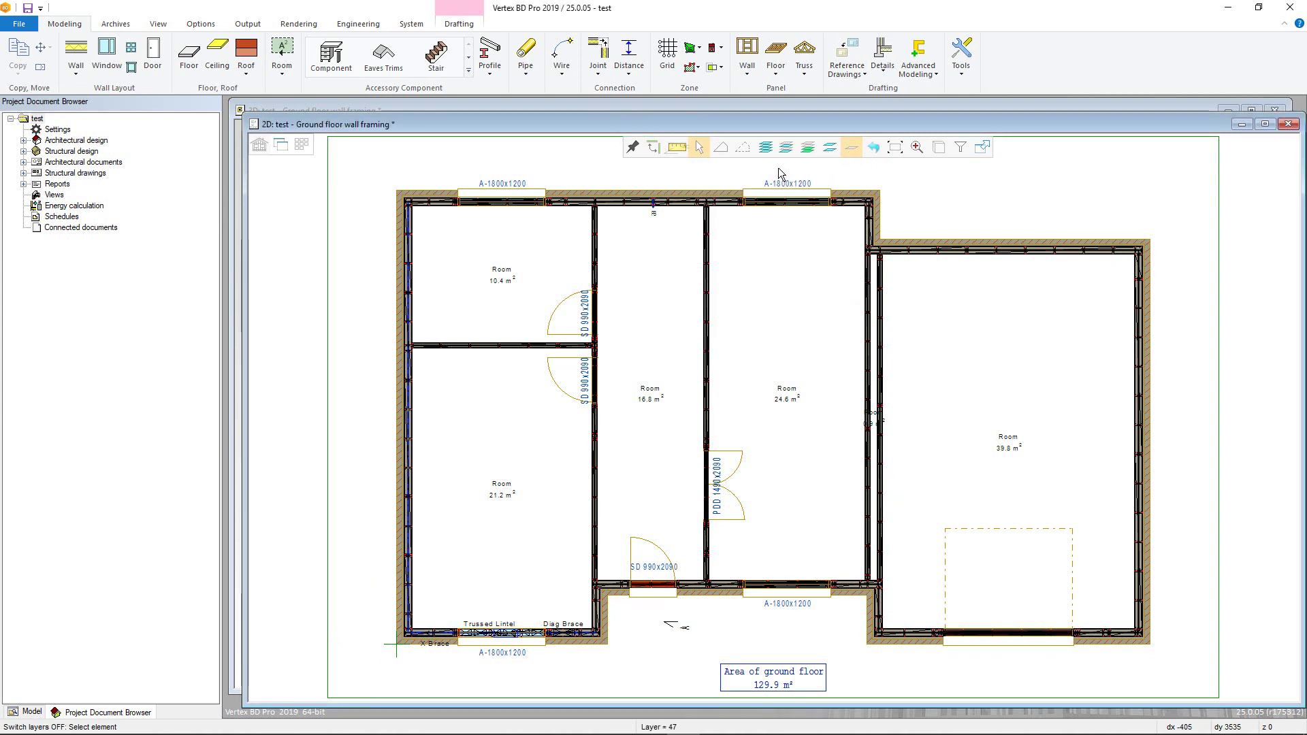
{"action": "left_click", "coordinate": [874, 149]}
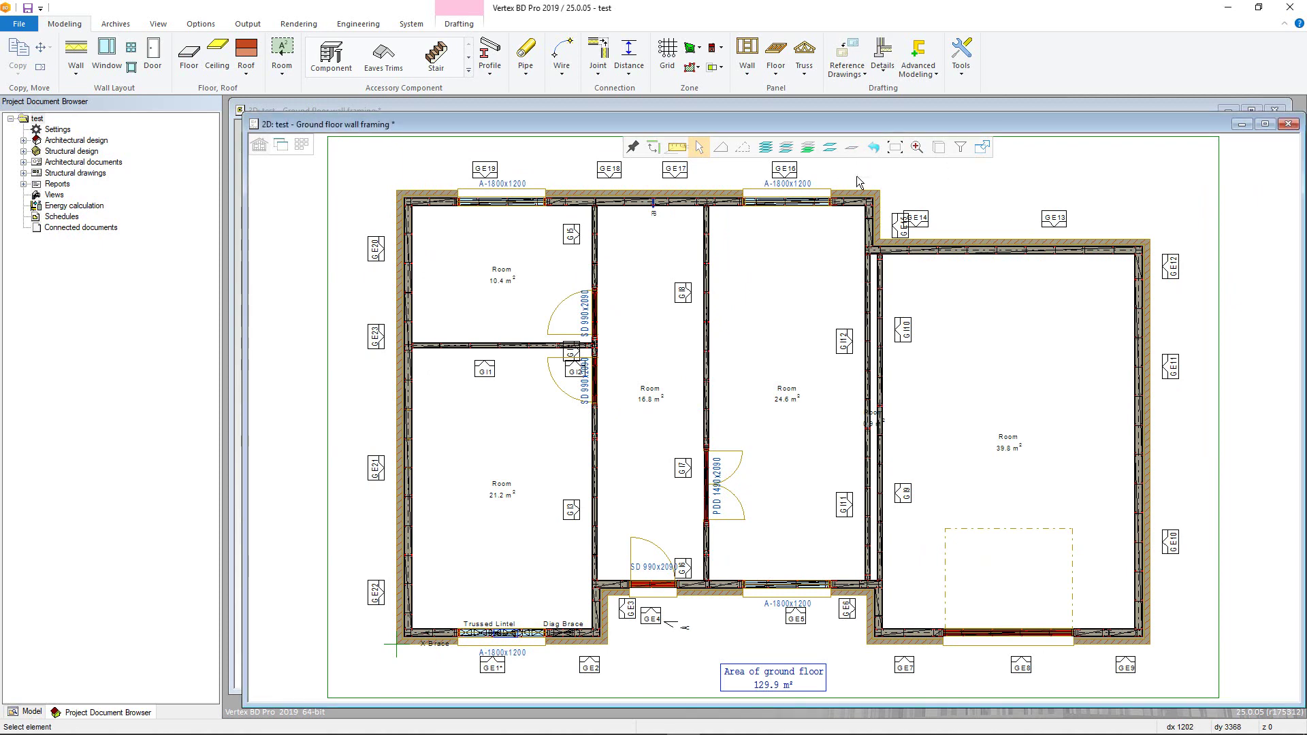
Highlight walls red, zoom into the GE14/GE15 corner, zoom back out, and remove highlighting
{"action": "left_click", "coordinate": [896, 151]}
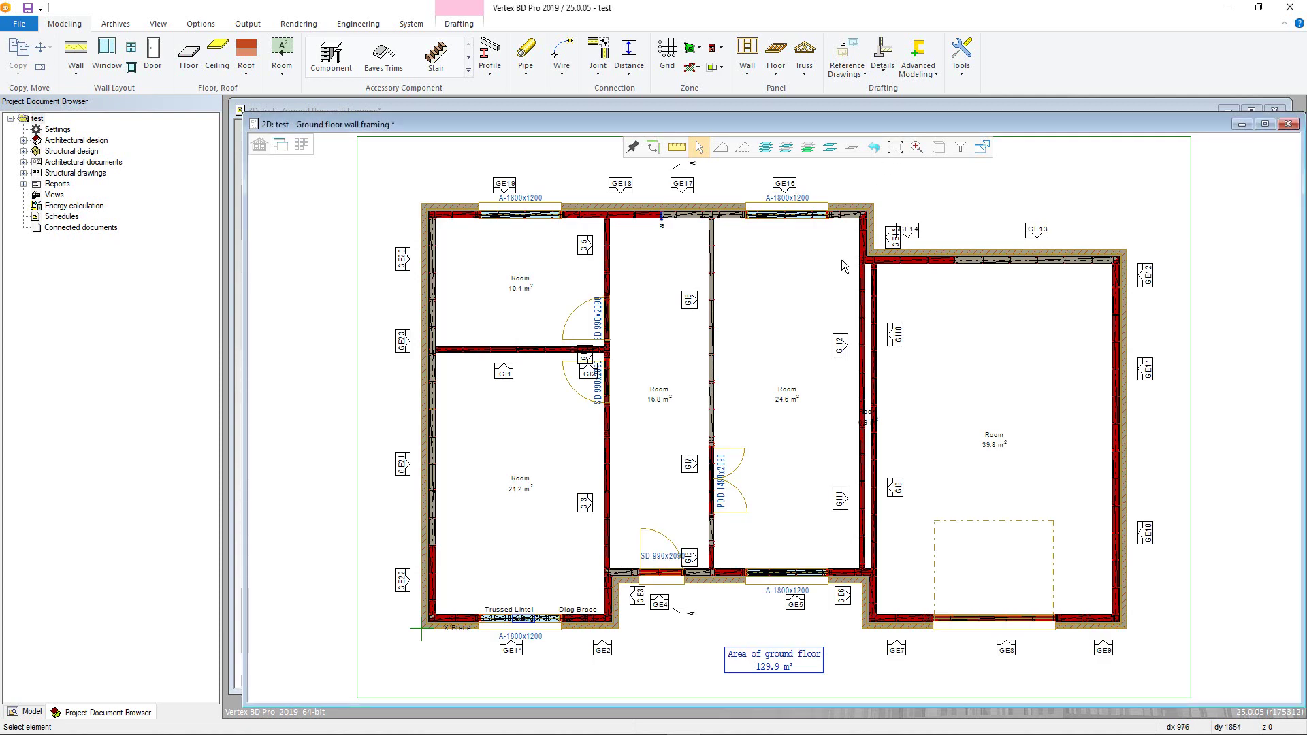
{"action": "left_click", "coordinate": [918, 147]}
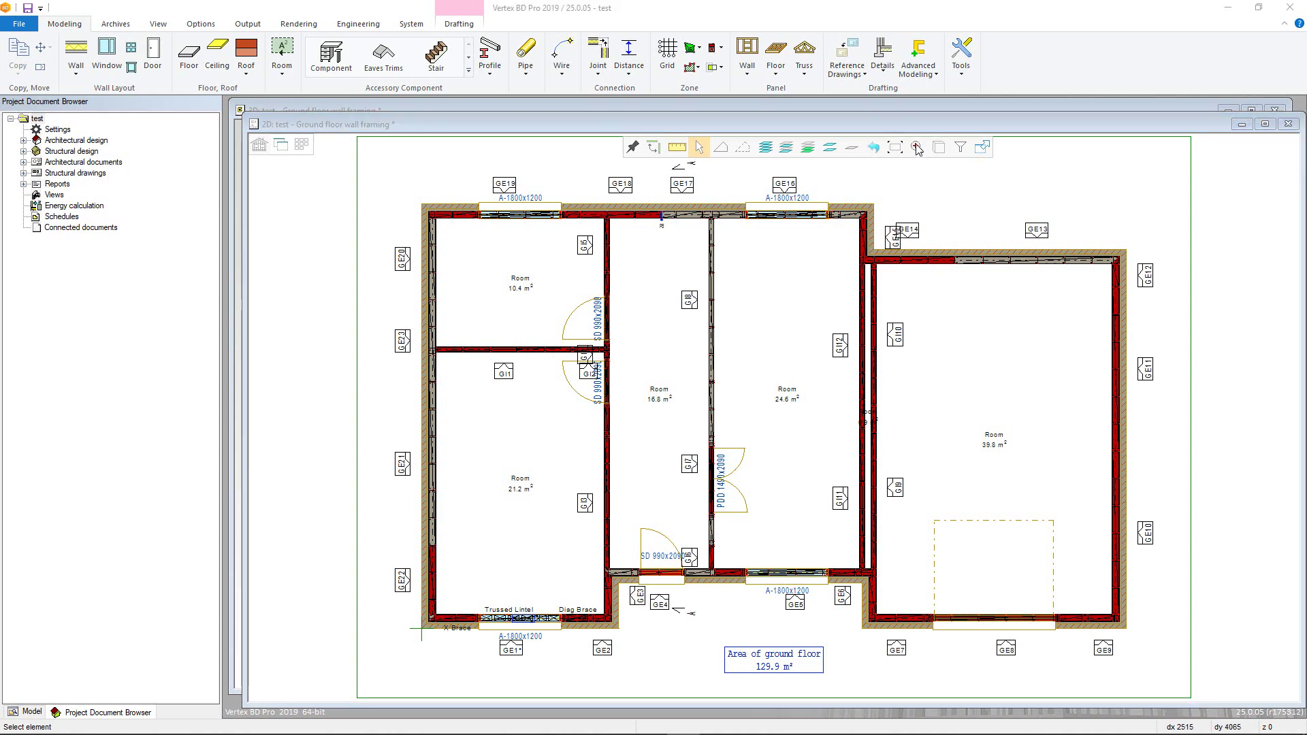
{"action": "left_click", "coordinate": [828, 294]}
{"action": "left_click", "coordinate": [967, 191]}
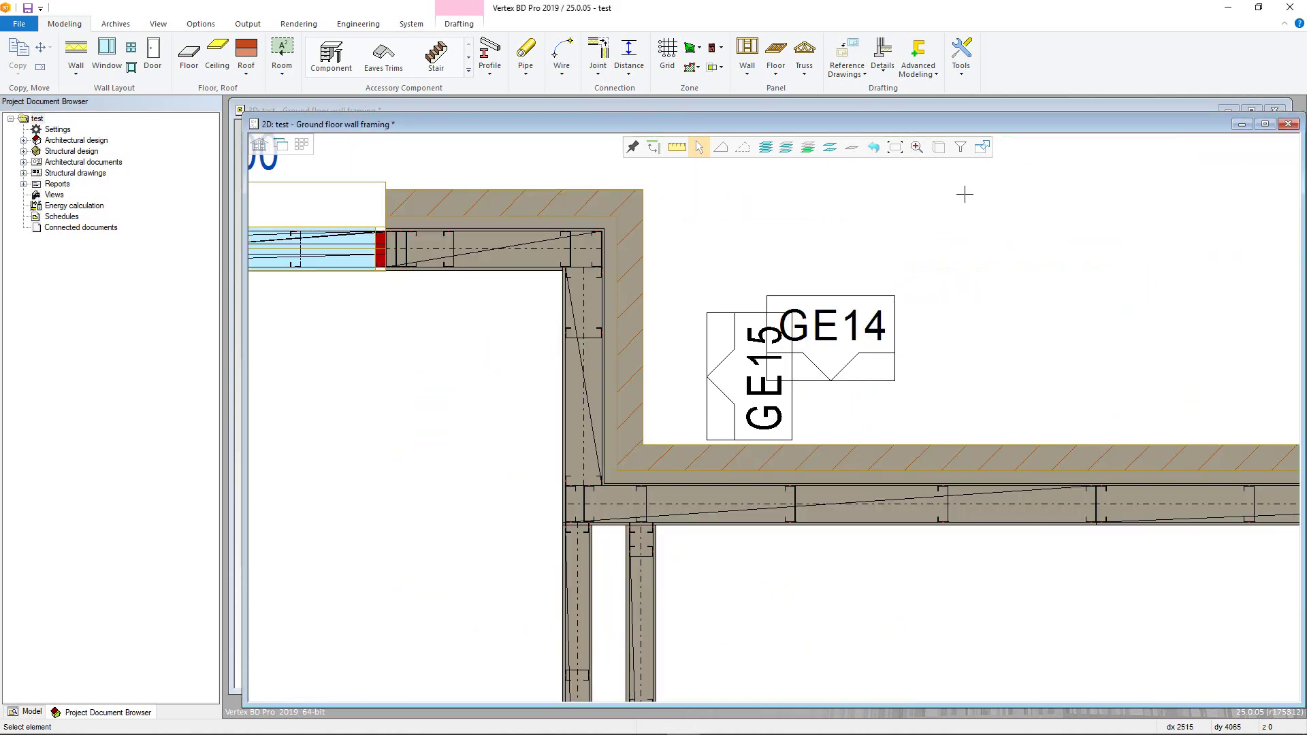
{"action": "left_click", "coordinate": [917, 148]}
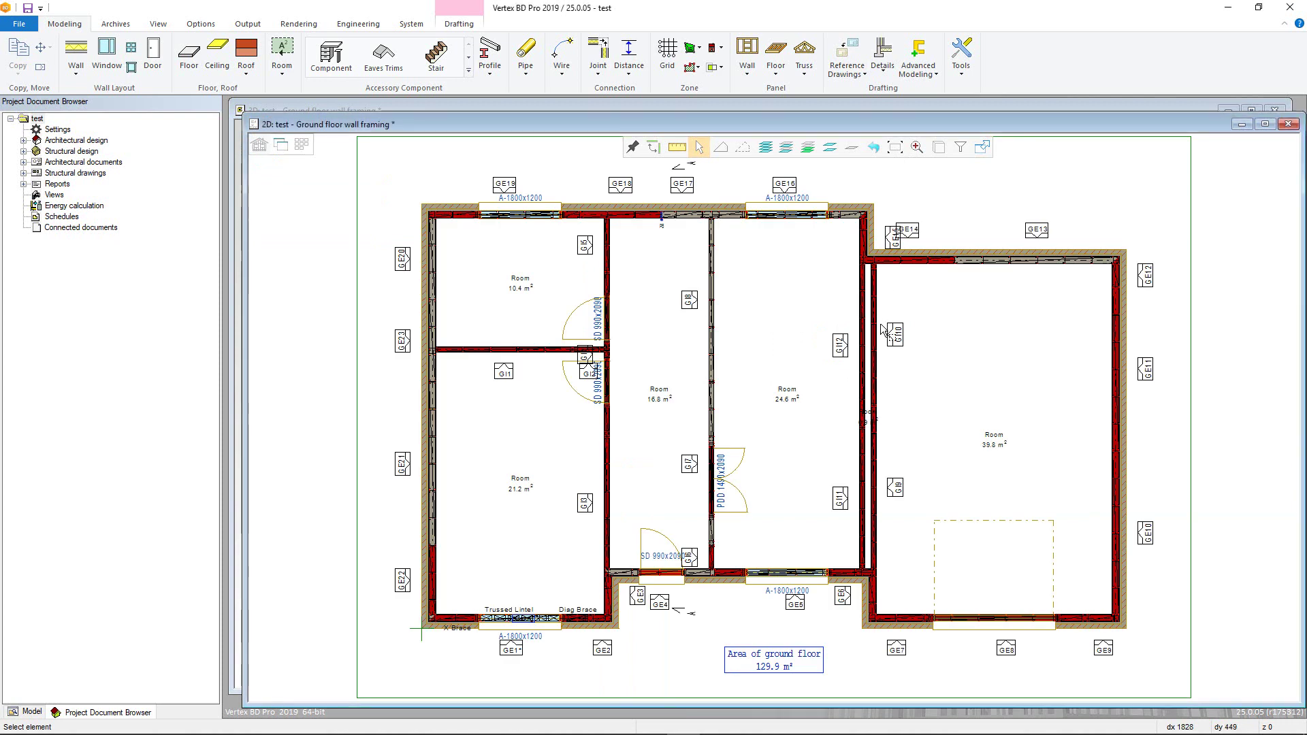
{"action": "left_click", "coordinate": [941, 148]}
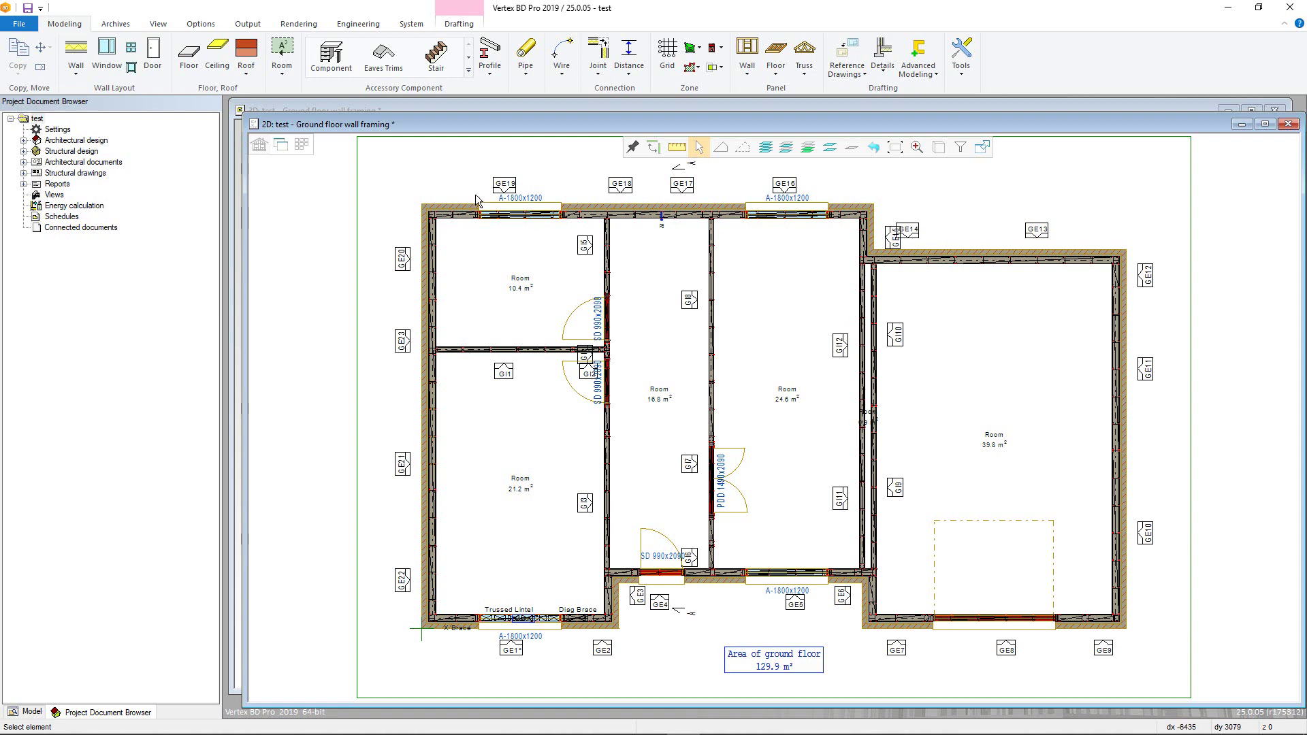
Bring the 3D framing view forward and toggle on each element selection-mode filter
{"action": "key", "text": "ctrl+Tab"}
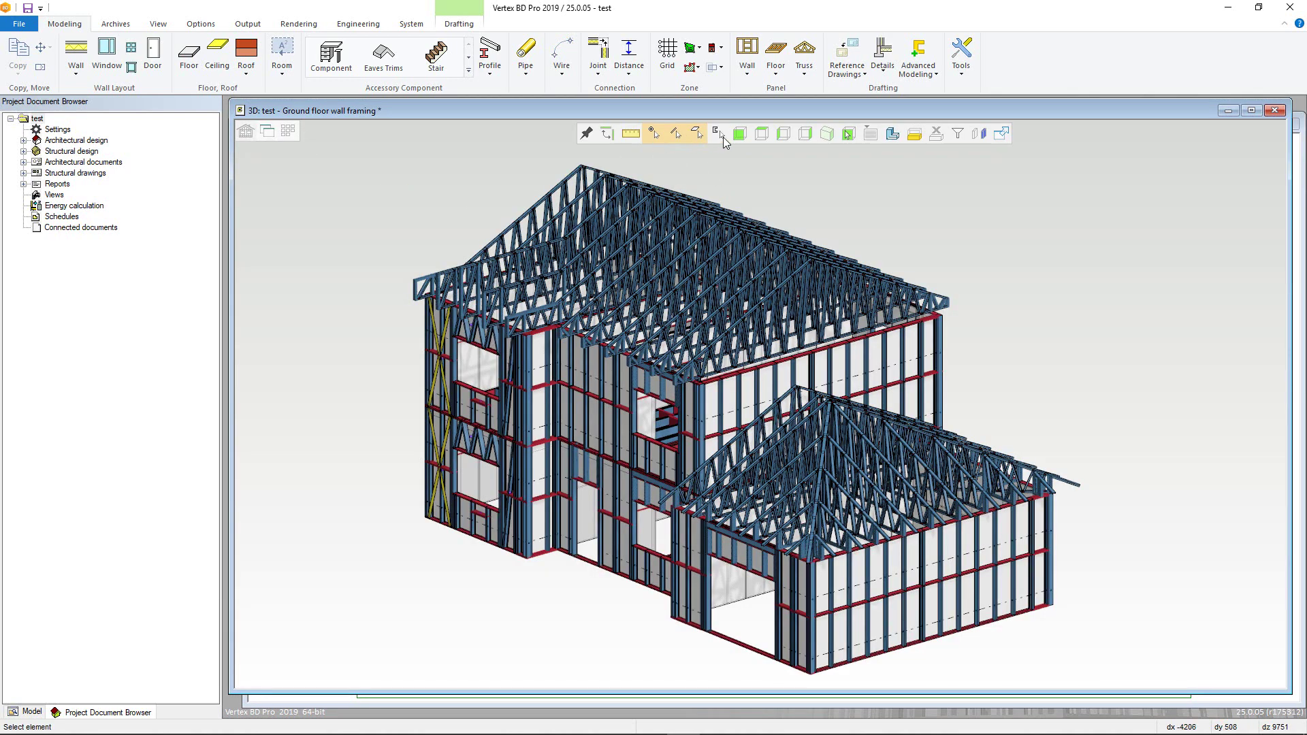
{"action": "left_click", "coordinate": [652, 134]}
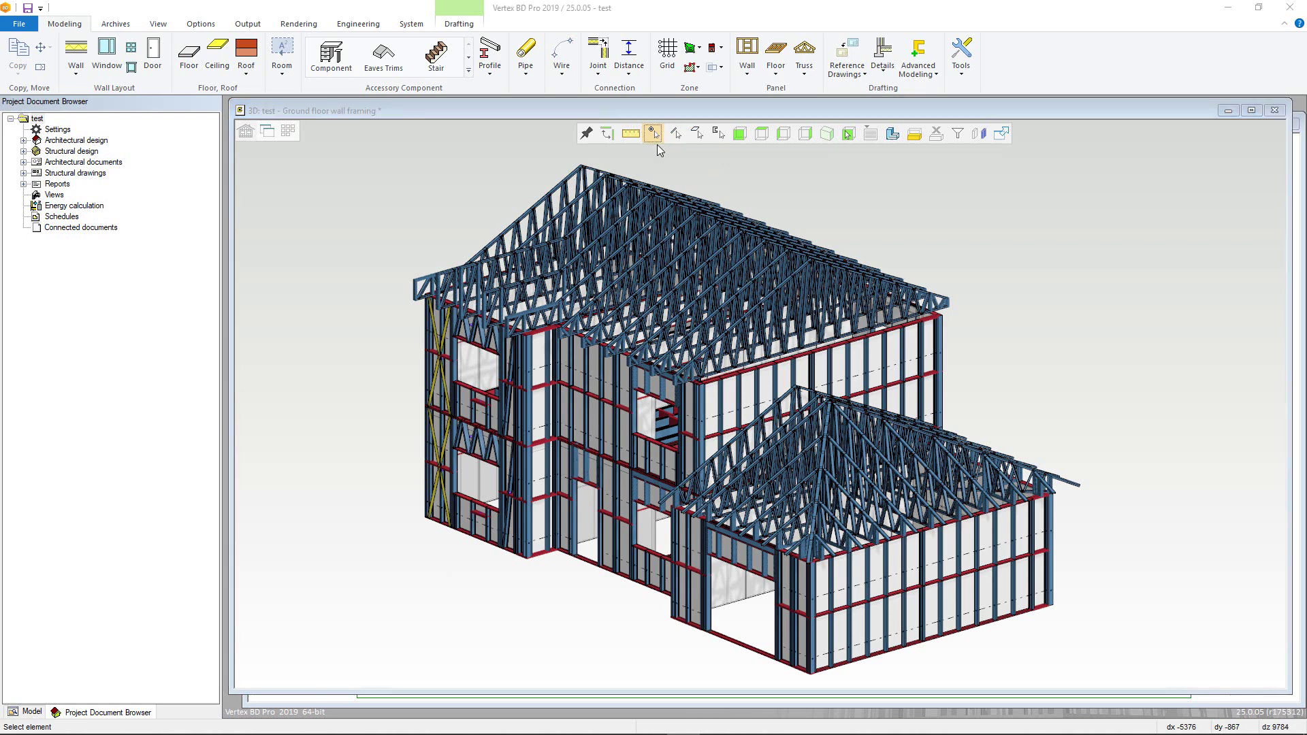
{"action": "left_click", "coordinate": [676, 133]}
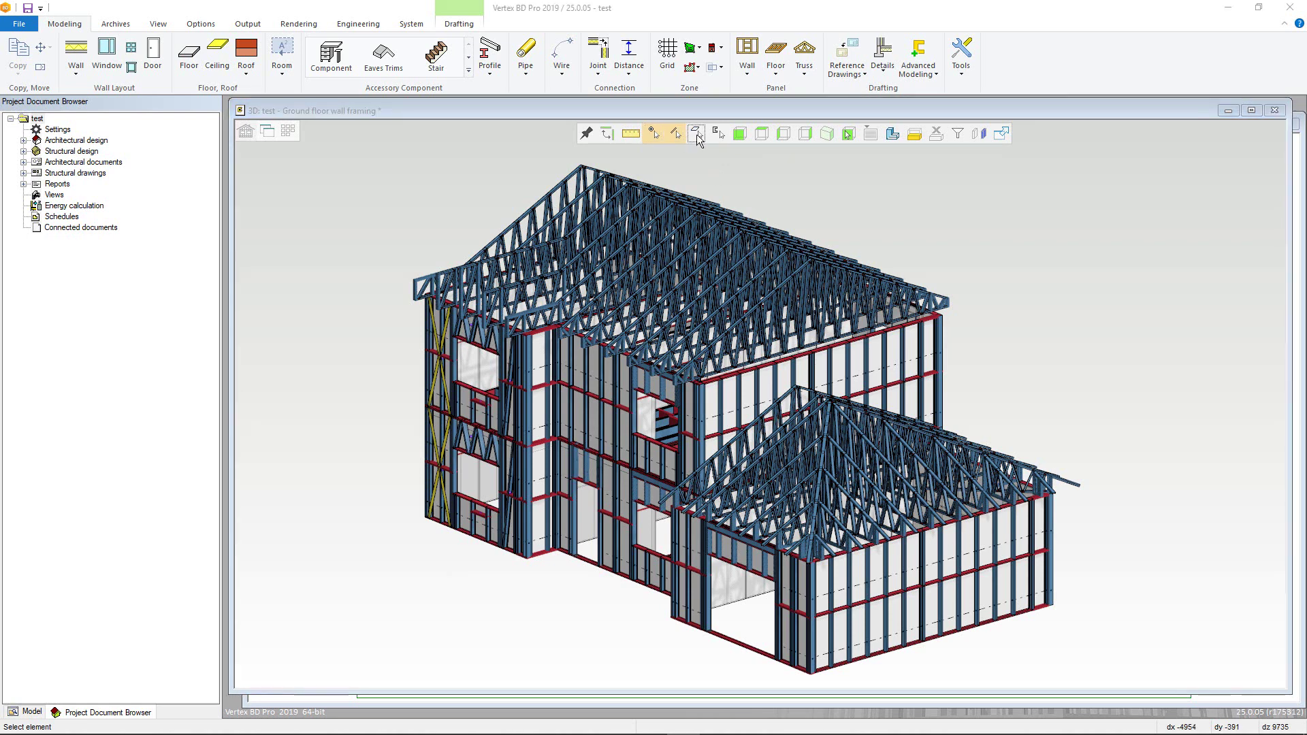
{"action": "left_click", "coordinate": [698, 136]}
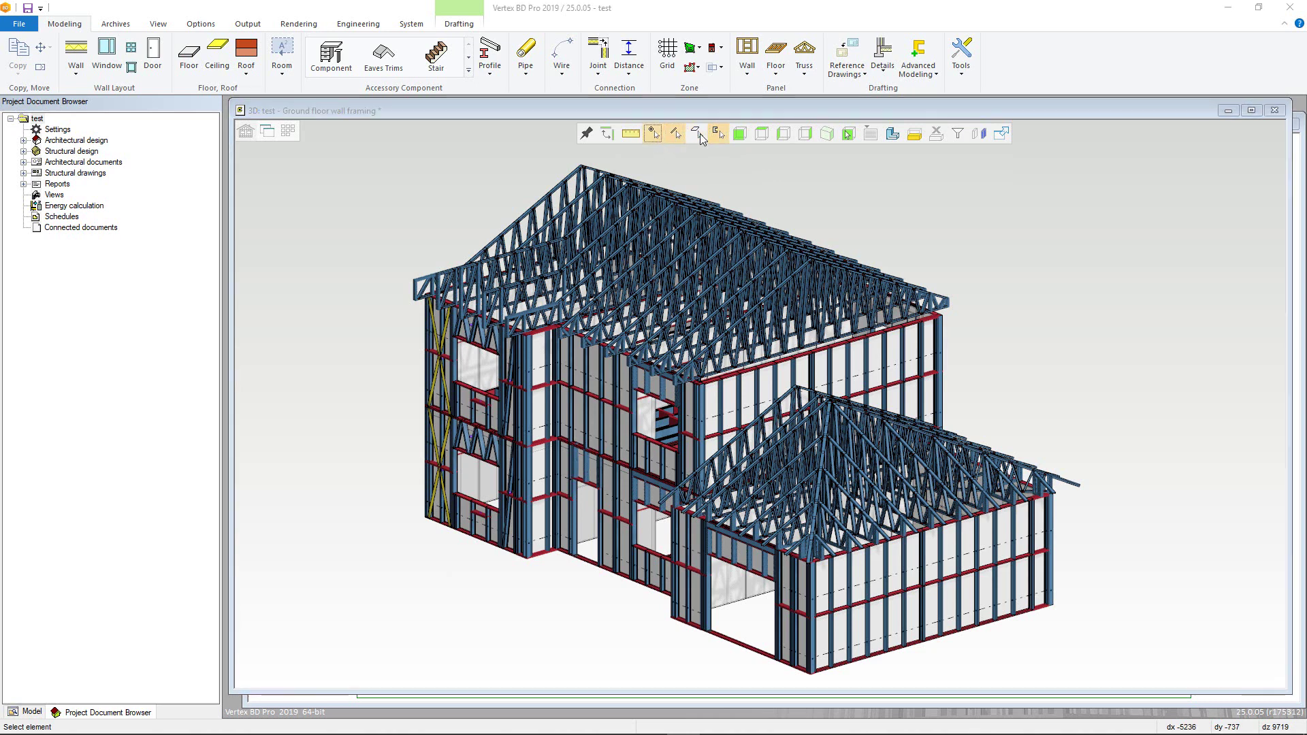
{"action": "left_click", "coordinate": [697, 135]}
{"action": "left_click", "coordinate": [718, 135]}
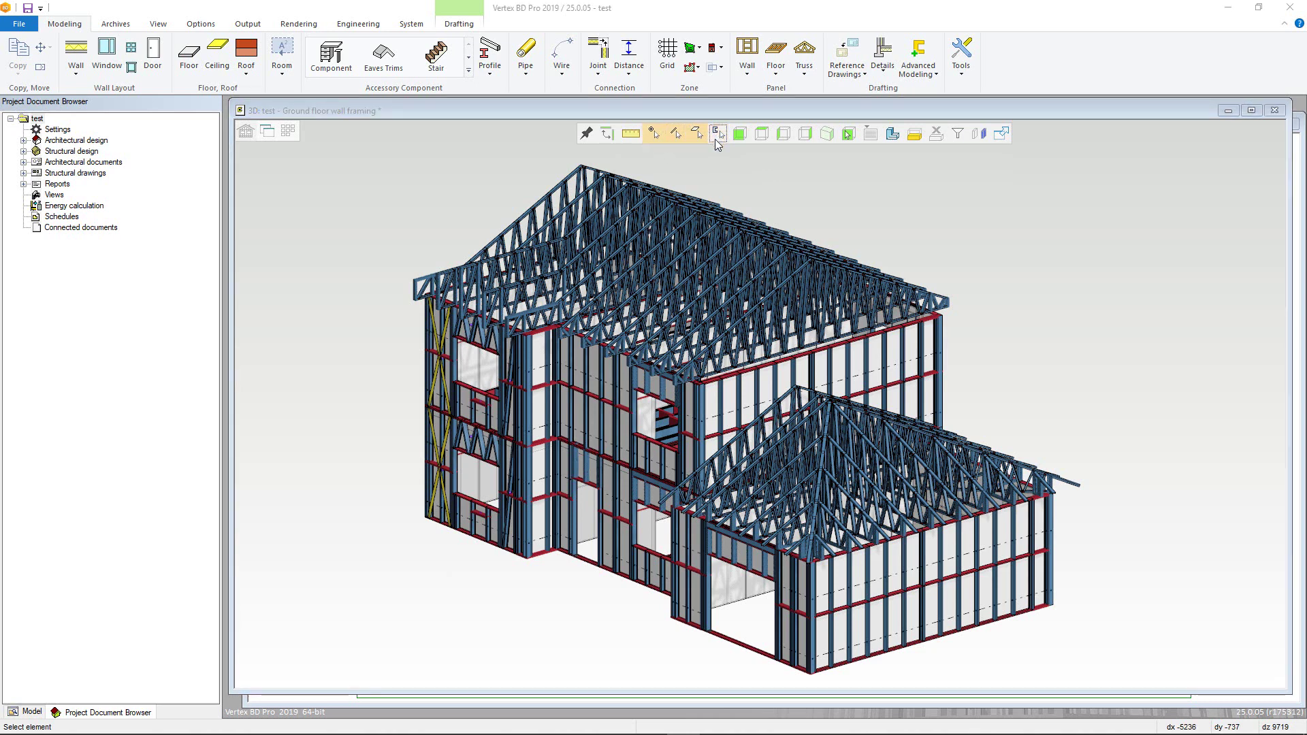
{"action": "left_click", "coordinate": [719, 163]}
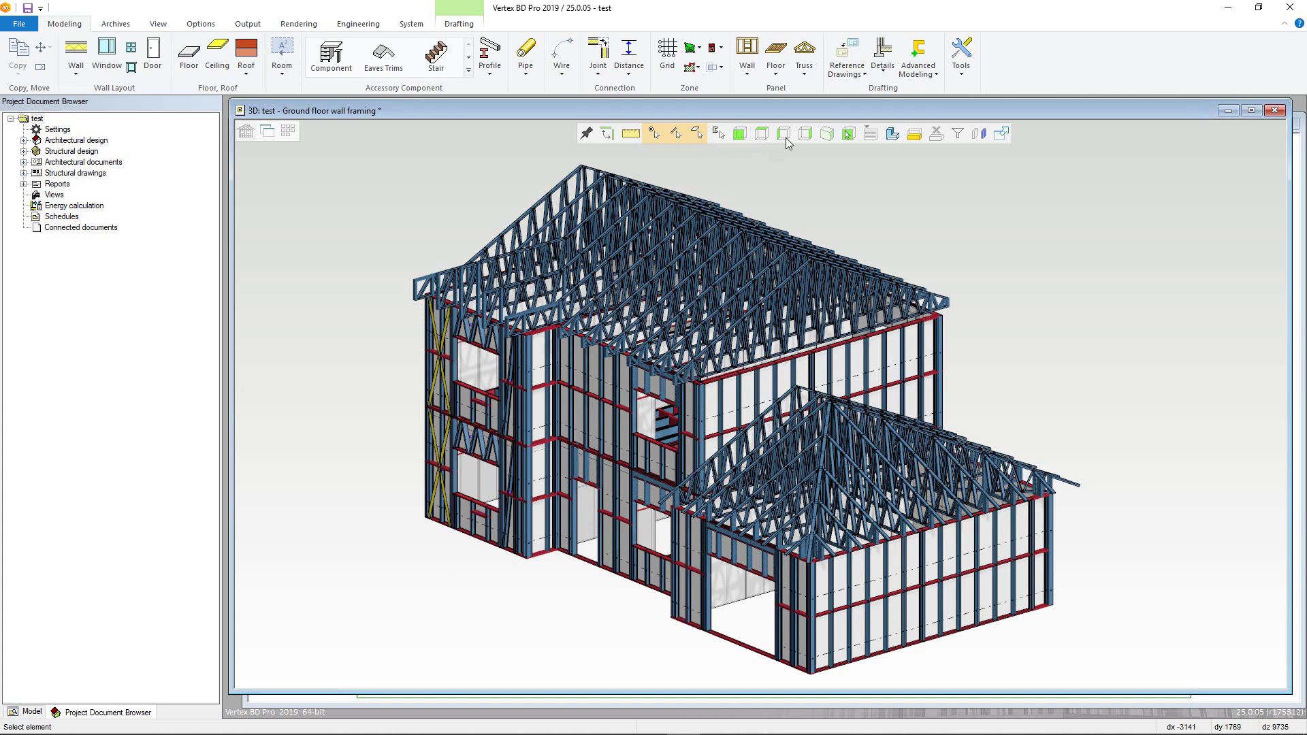
Preview the framing in front elevation and head-on to a picked plane, returning to isometric
{"action": "left_click", "coordinate": [740, 136]}
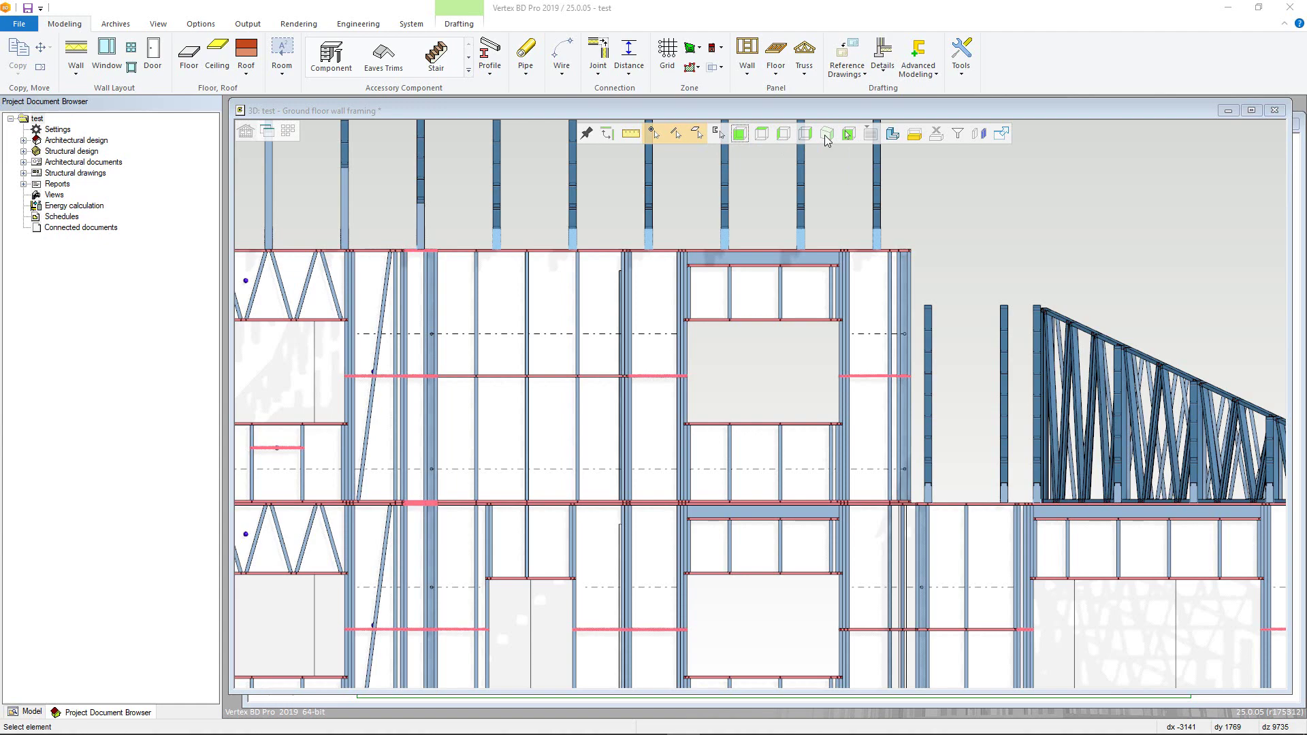
{"action": "left_click", "coordinate": [826, 136]}
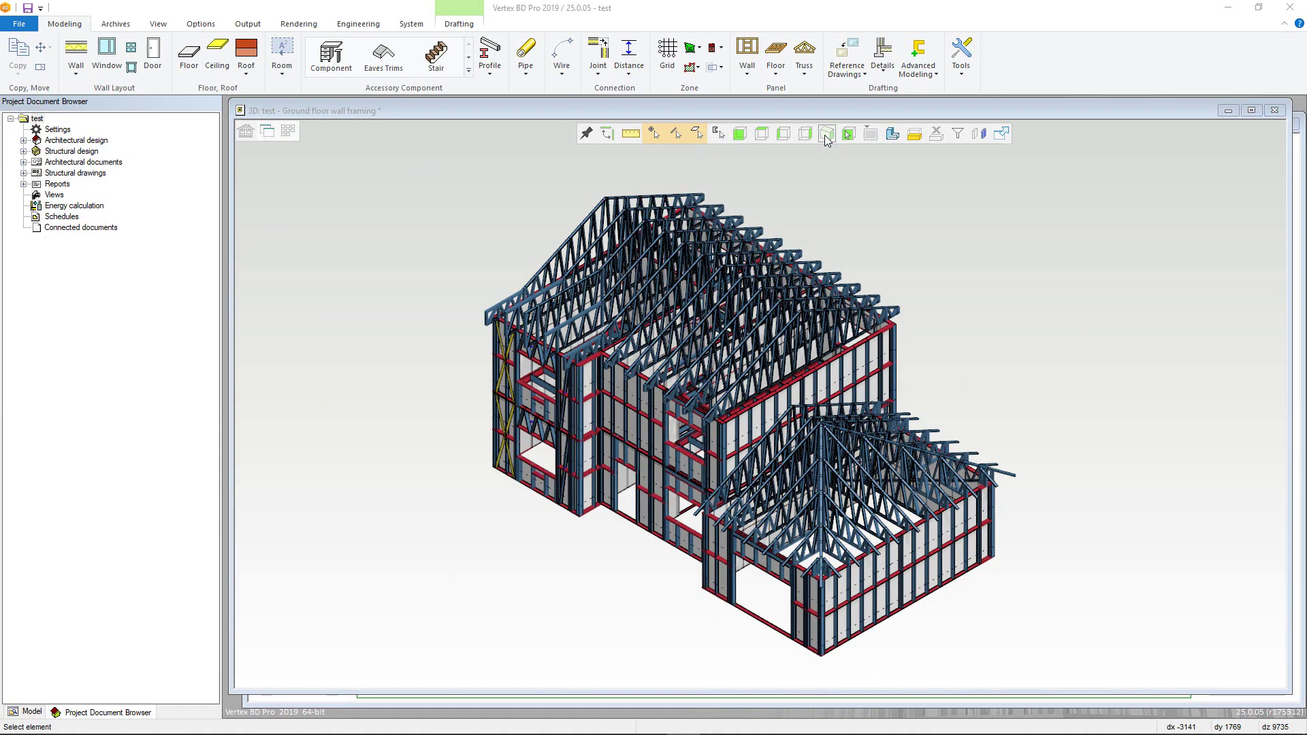
{"action": "left_click", "coordinate": [845, 136]}
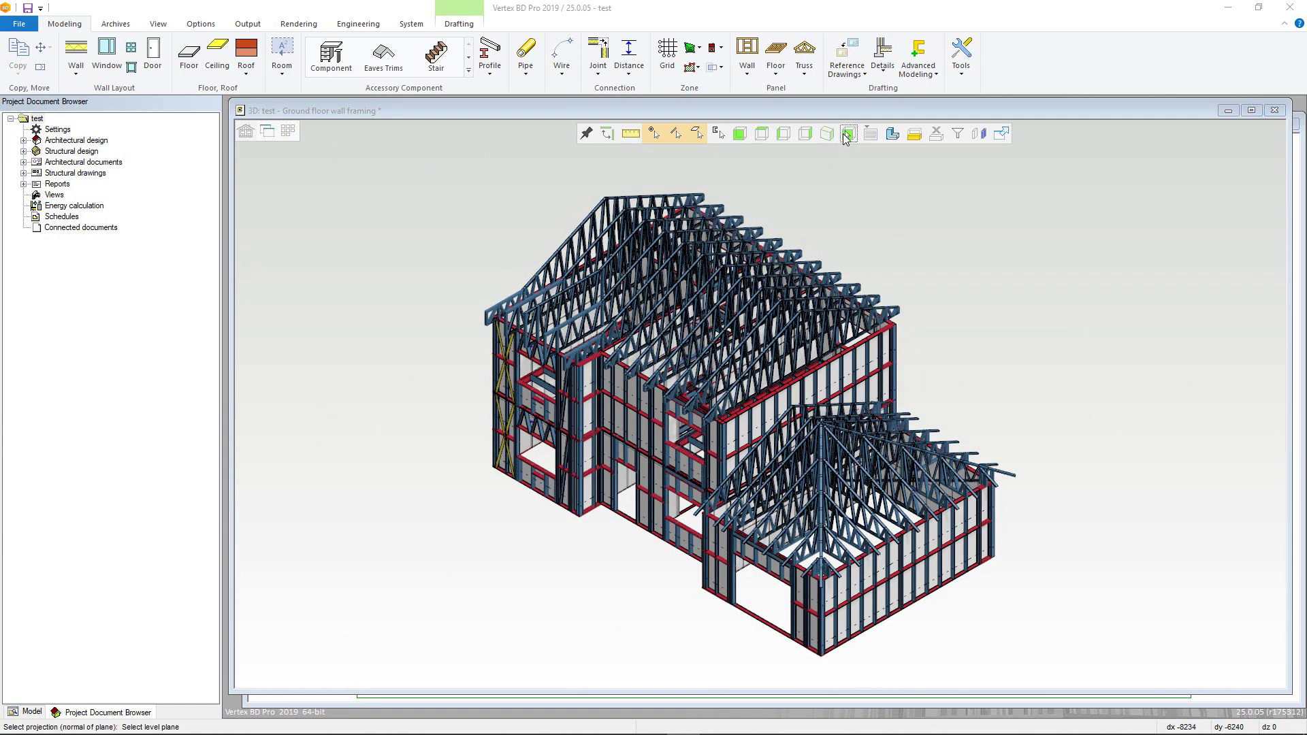
{"action": "left_click", "coordinate": [647, 417]}
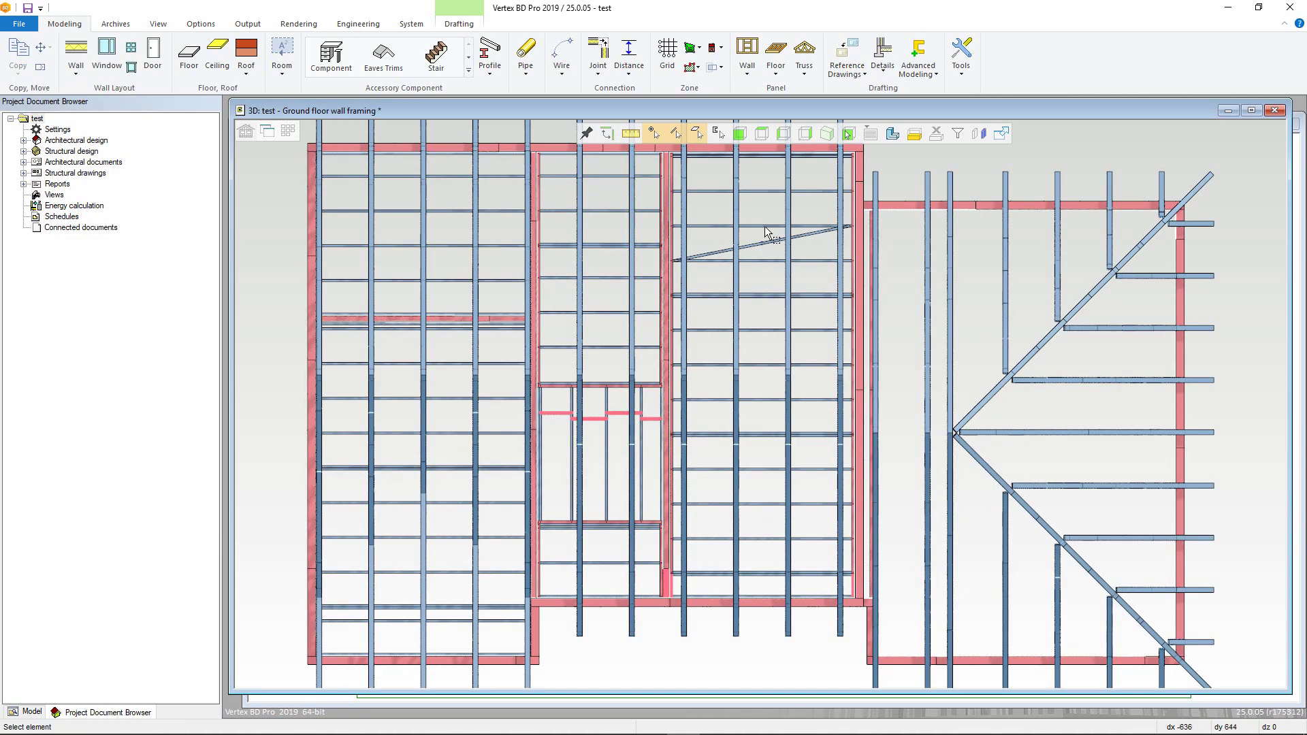
{"action": "left_click", "coordinate": [828, 135]}
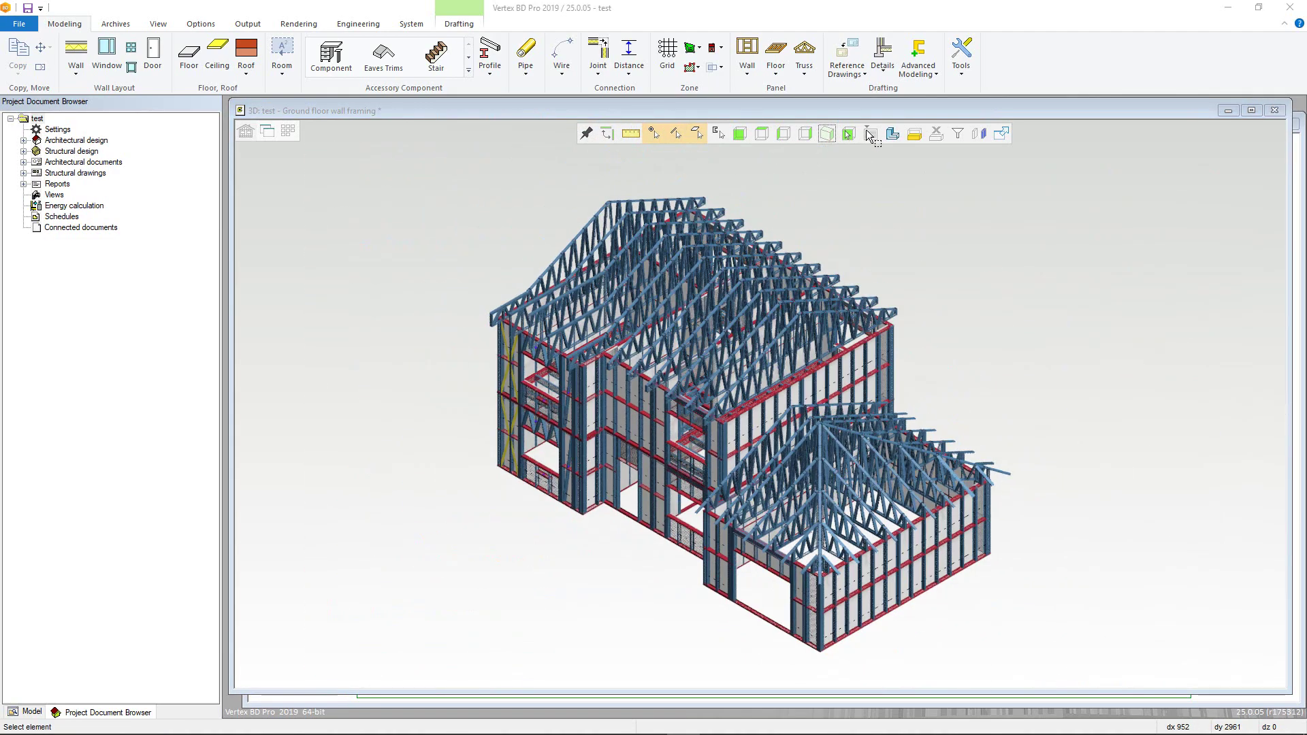
Check the Other views list, pick a hip-roof truss, and toggle wireframe back to shaded
{"action": "left_click", "coordinate": [871, 134]}
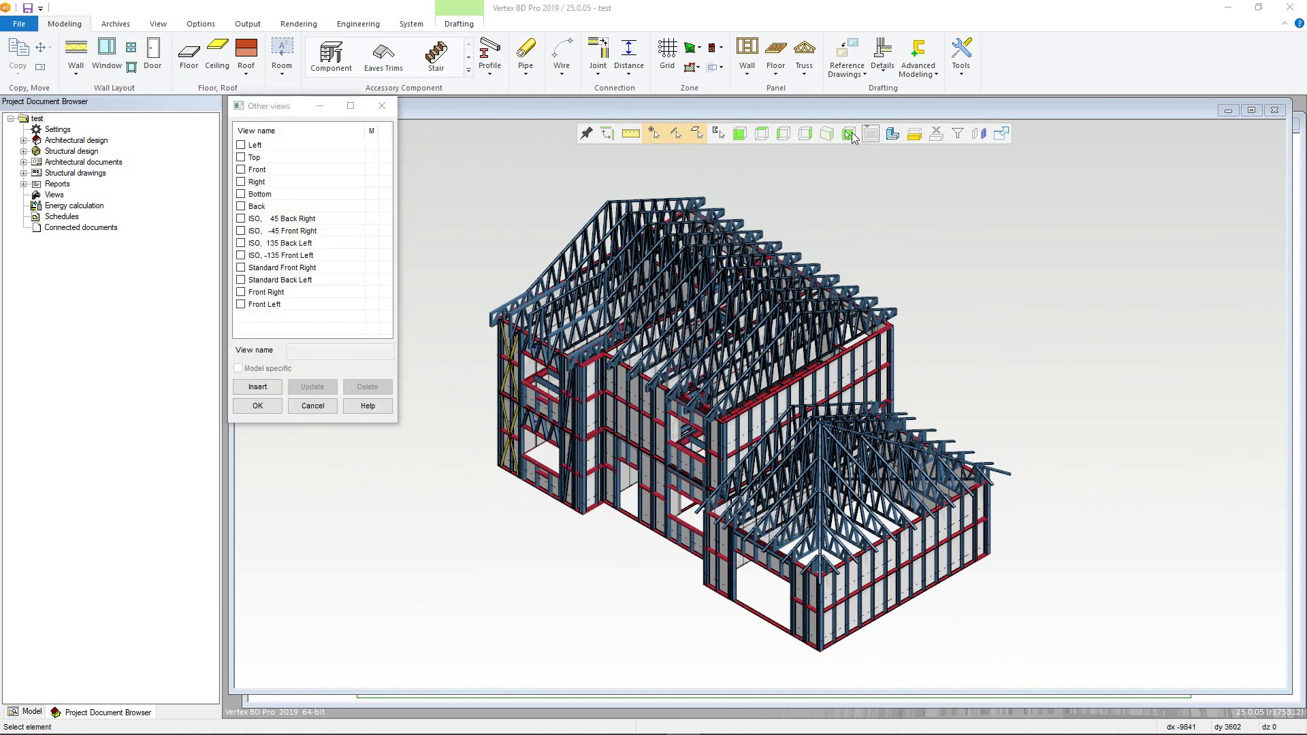
{"action": "left_click", "coordinate": [382, 106]}
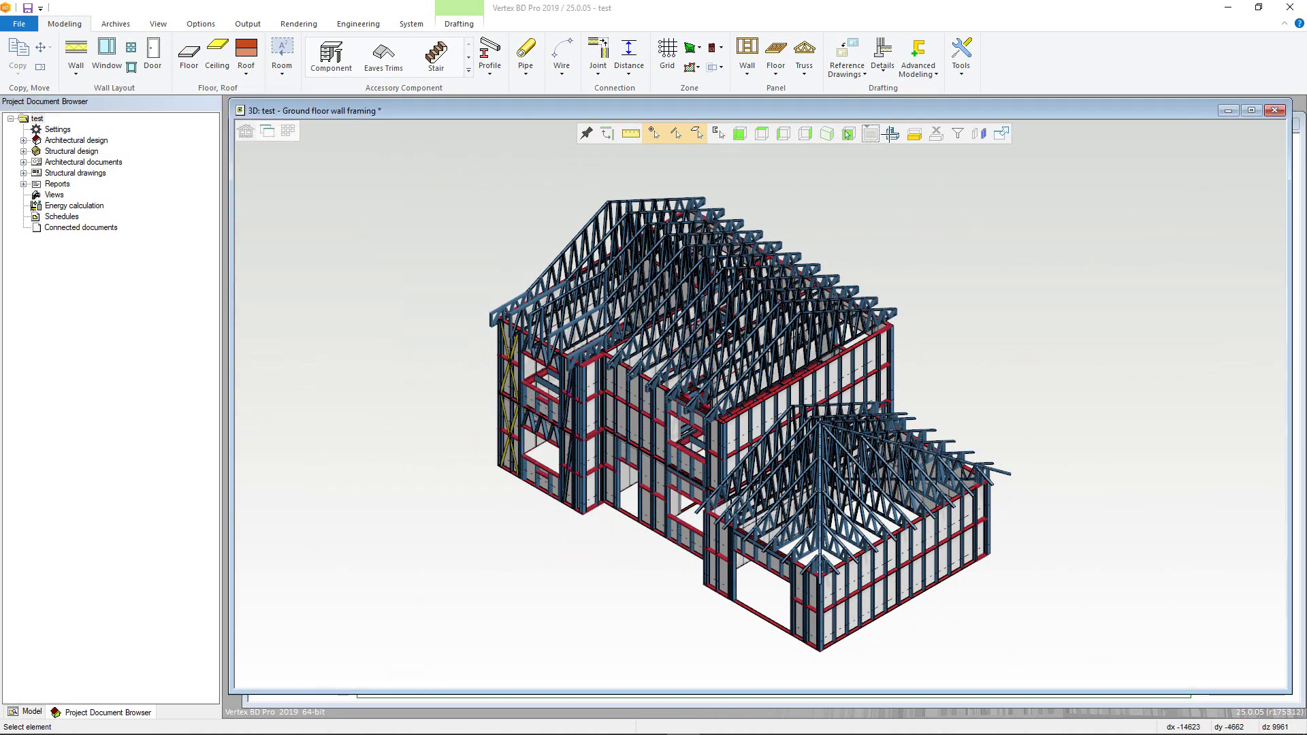
{"action": "left_click", "coordinate": [885, 463]}
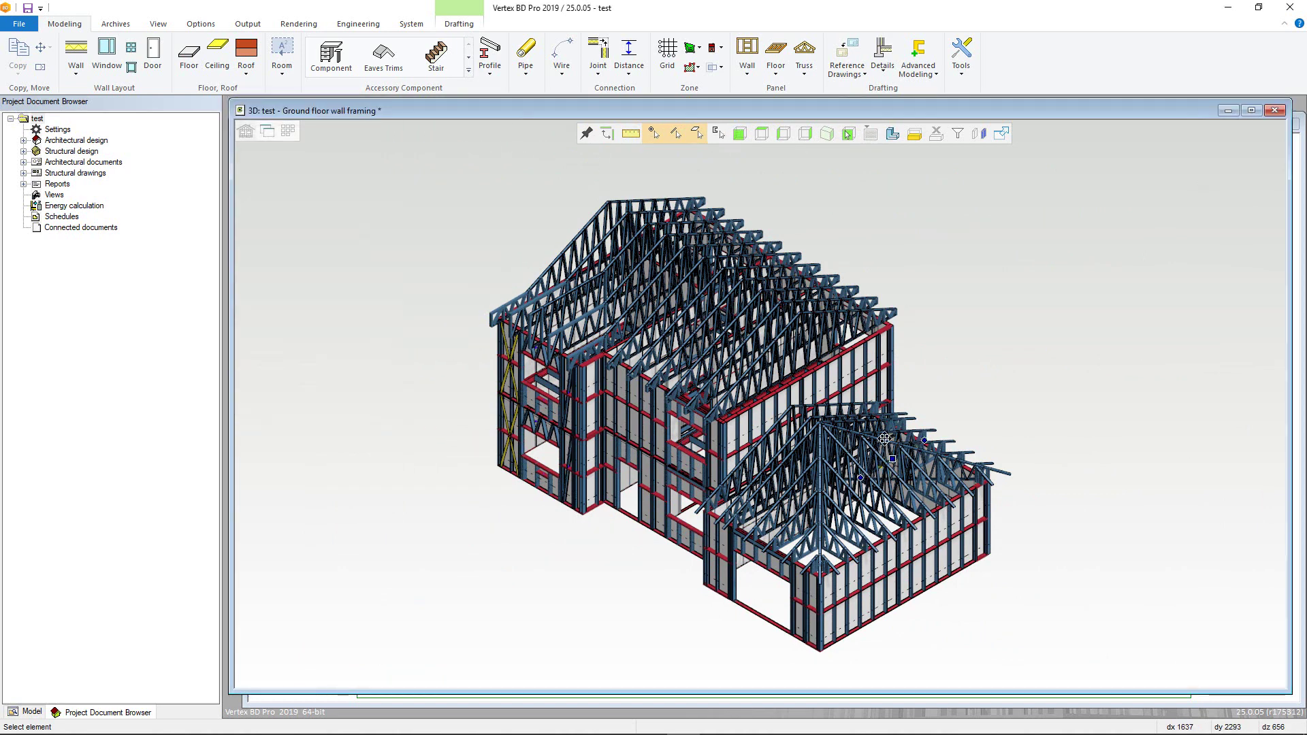
{"action": "left_click", "coordinate": [892, 134]}
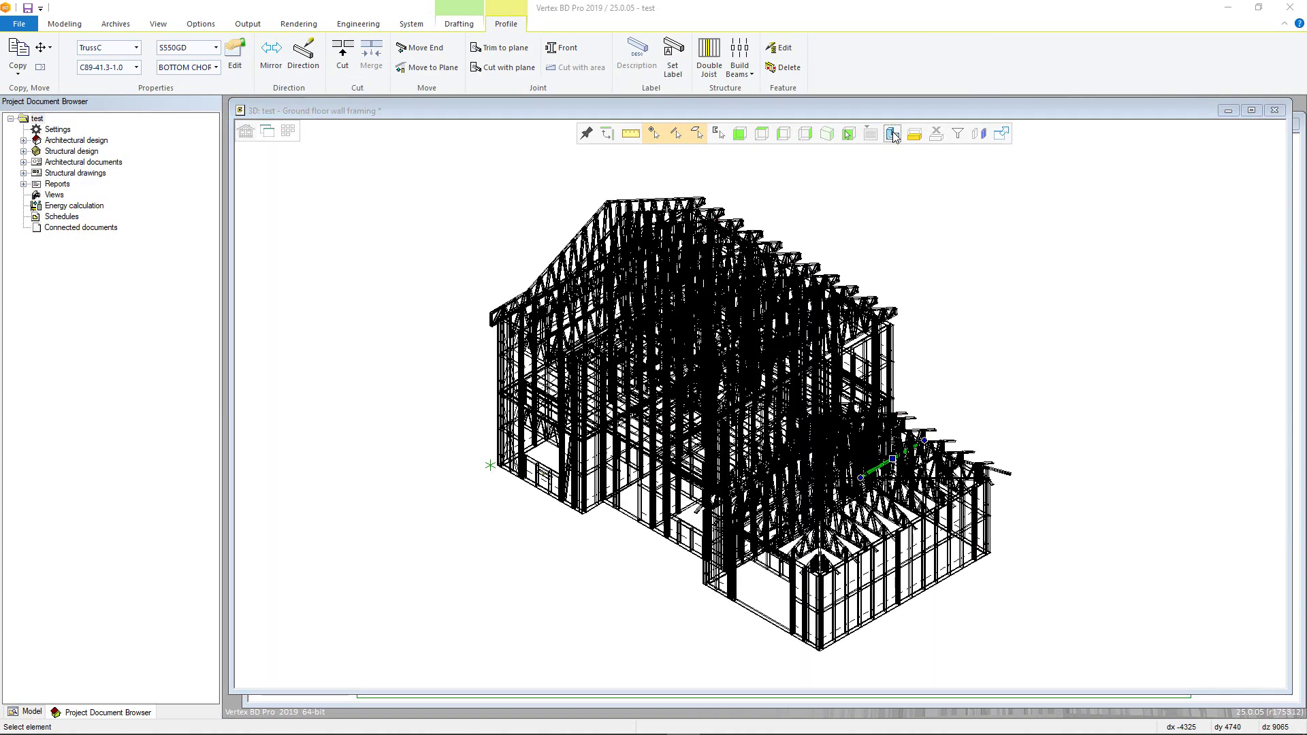
{"action": "left_click", "coordinate": [893, 134]}
{"action": "left_click", "coordinate": [910, 158]}
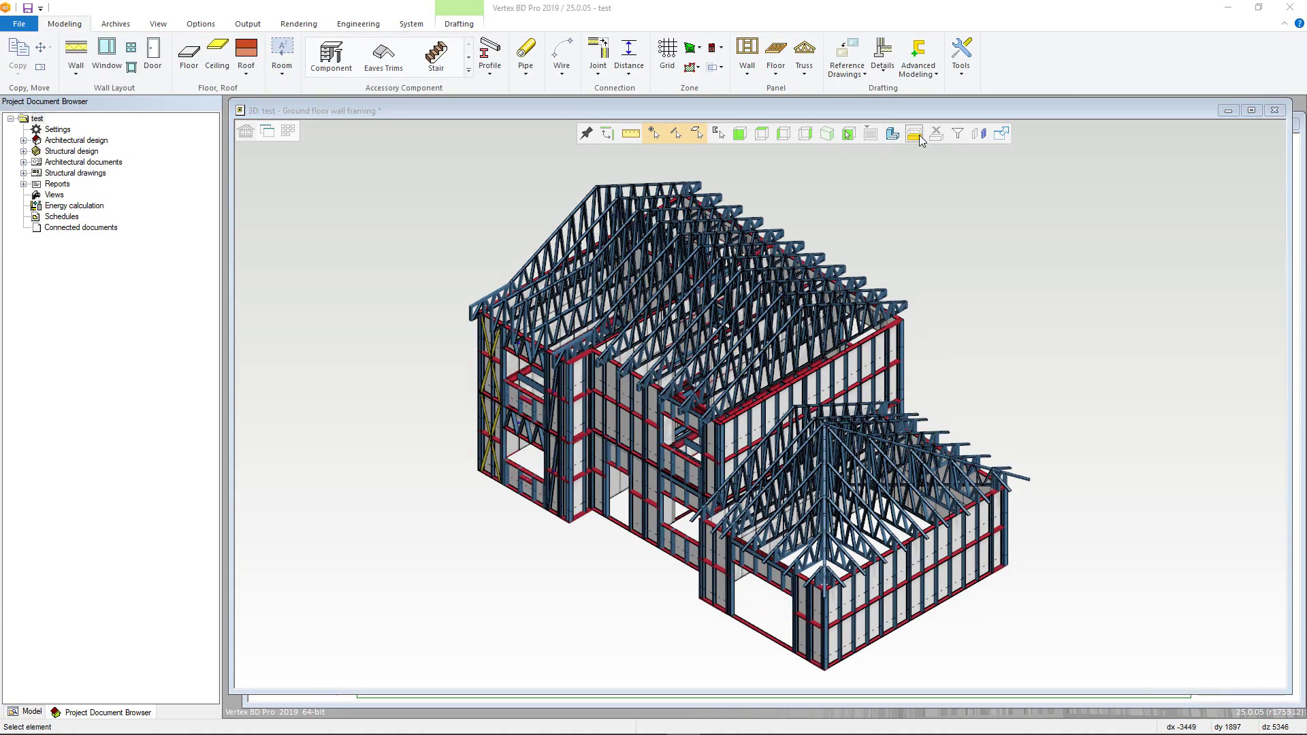
{"action": "left_click", "coordinate": [917, 135]}
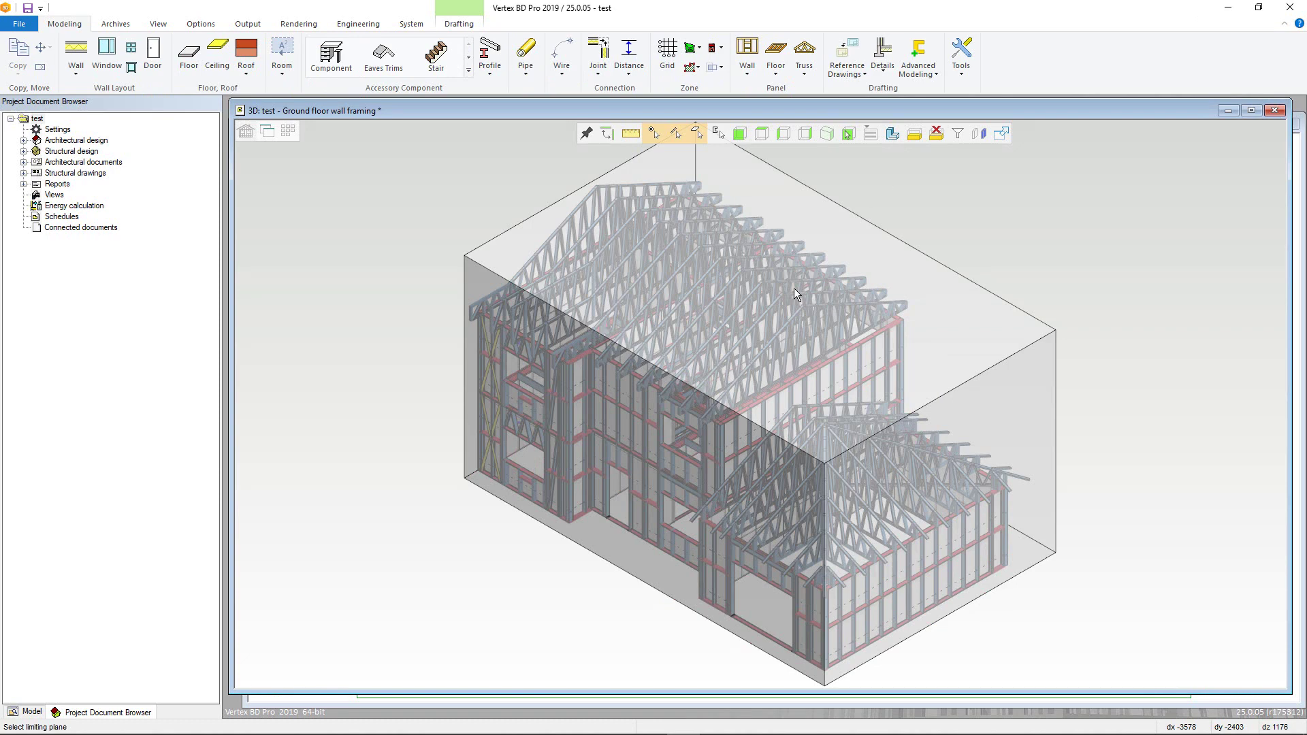
{"action": "left_click", "coordinate": [794, 288]}
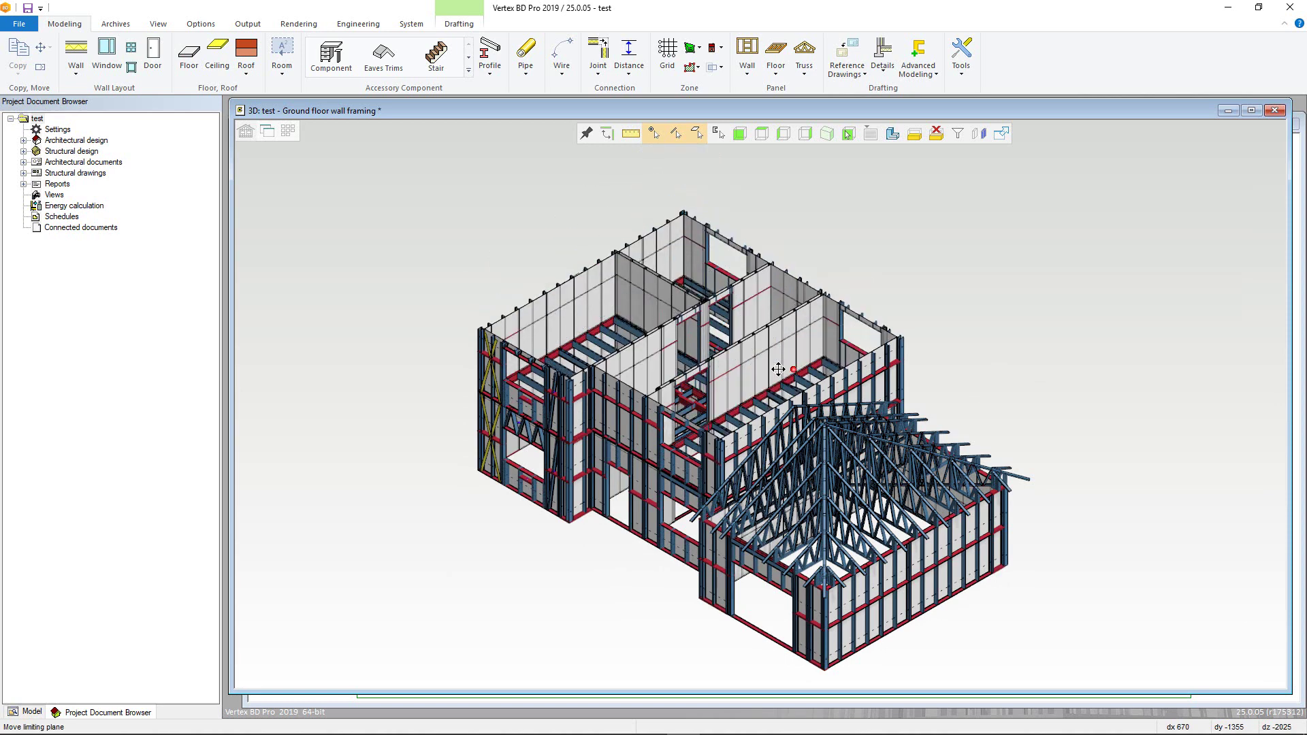
{"action": "left_click", "coordinate": [778, 369]}
{"action": "left_click", "coordinate": [934, 510]}
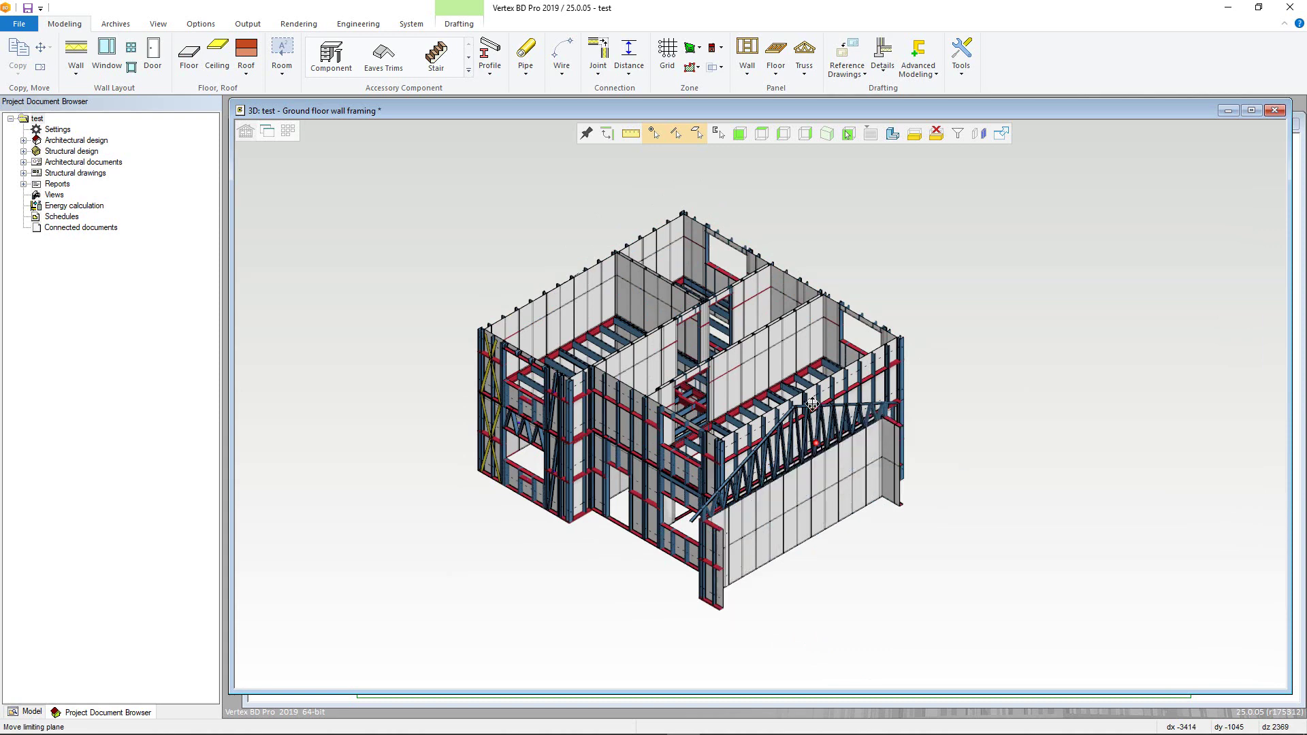
{"action": "left_click", "coordinate": [772, 379]}
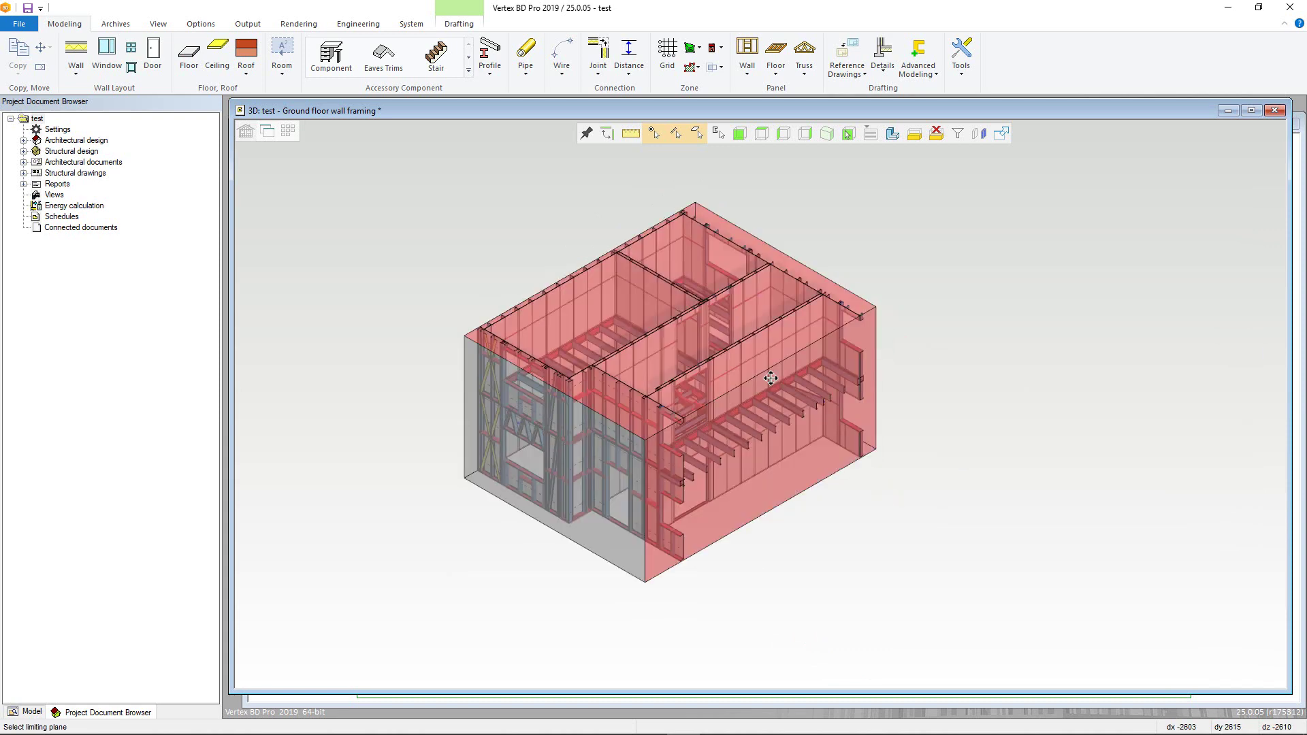
{"action": "left_click", "coordinate": [938, 134]}
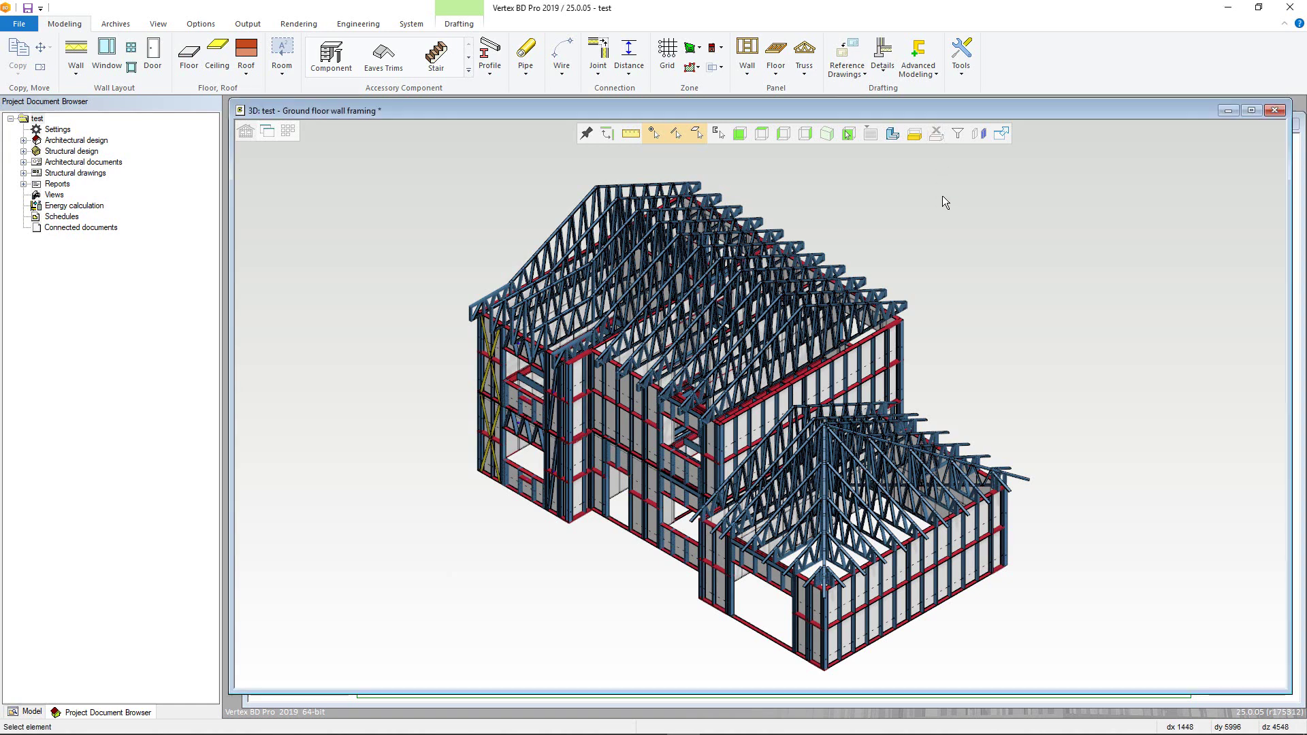
Enable Mark Loose Parts in the Part Marking settings and confirm with OK
{"action": "left_click", "coordinate": [980, 134]}
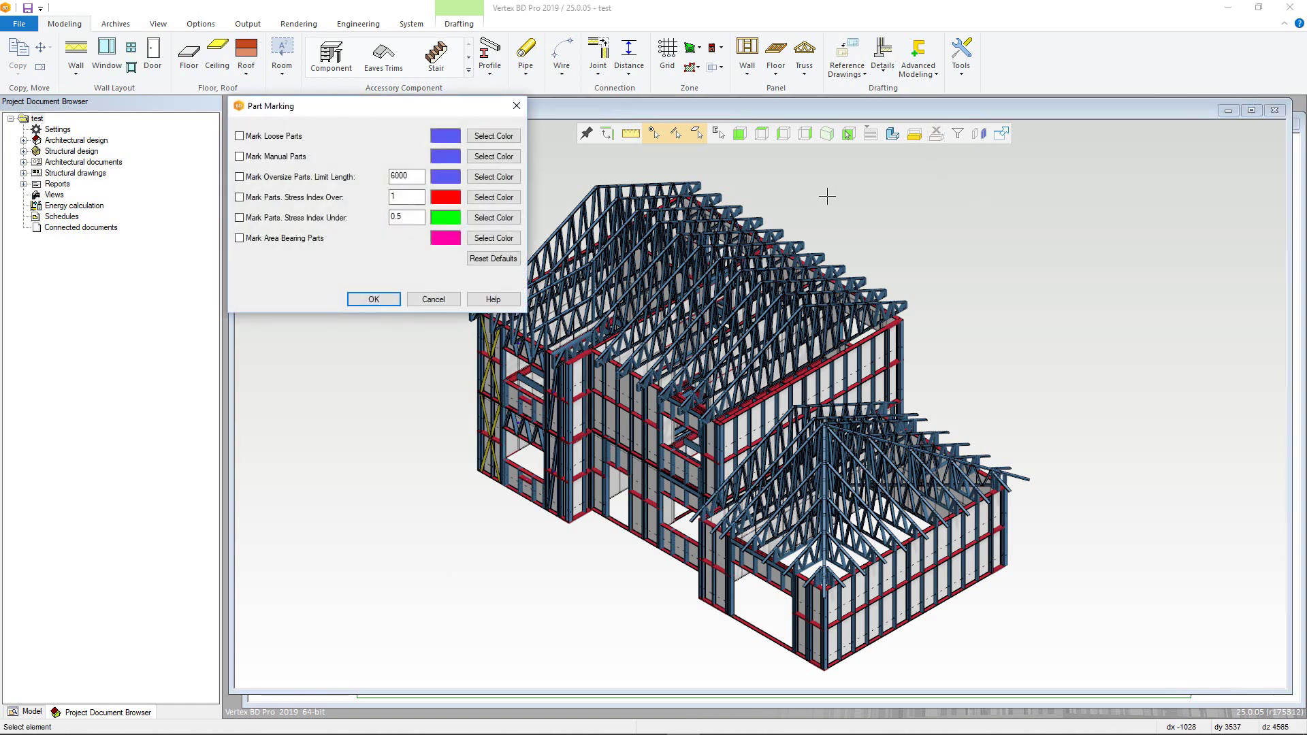
{"action": "left_click", "coordinate": [241, 136]}
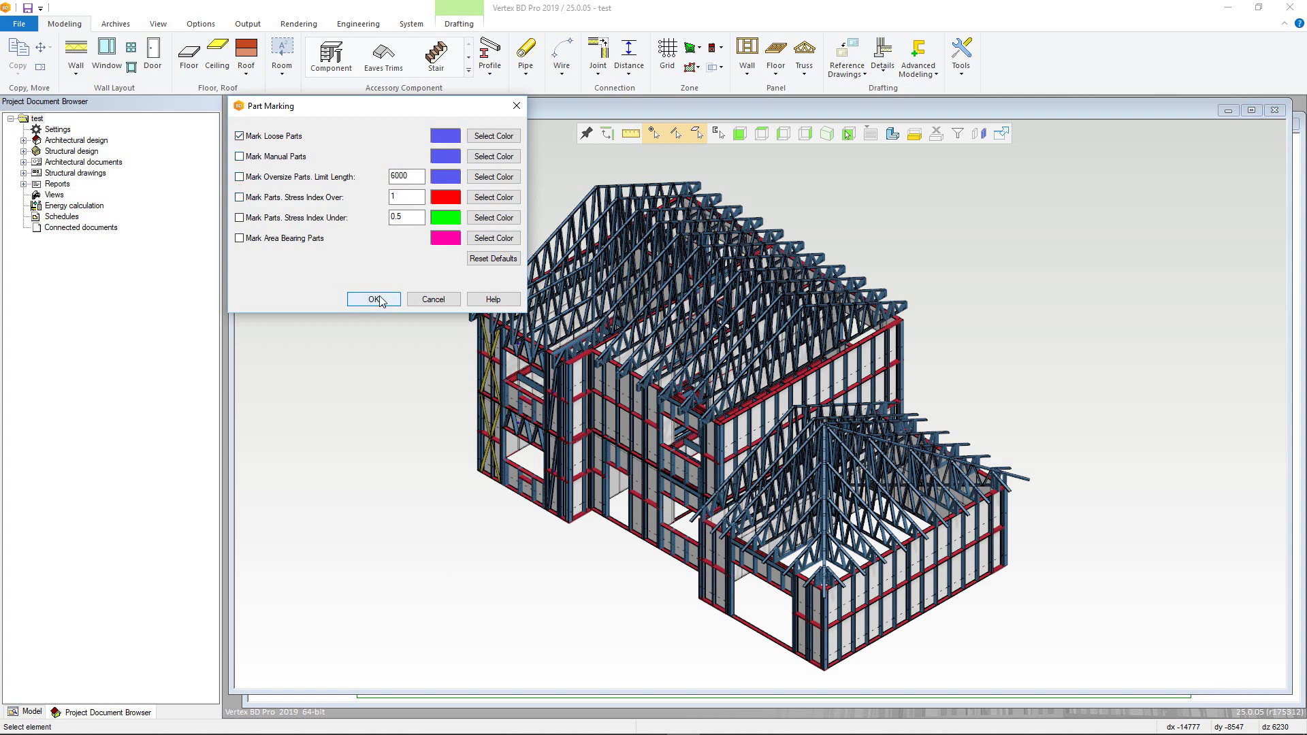
{"action": "left_click", "coordinate": [359, 300]}
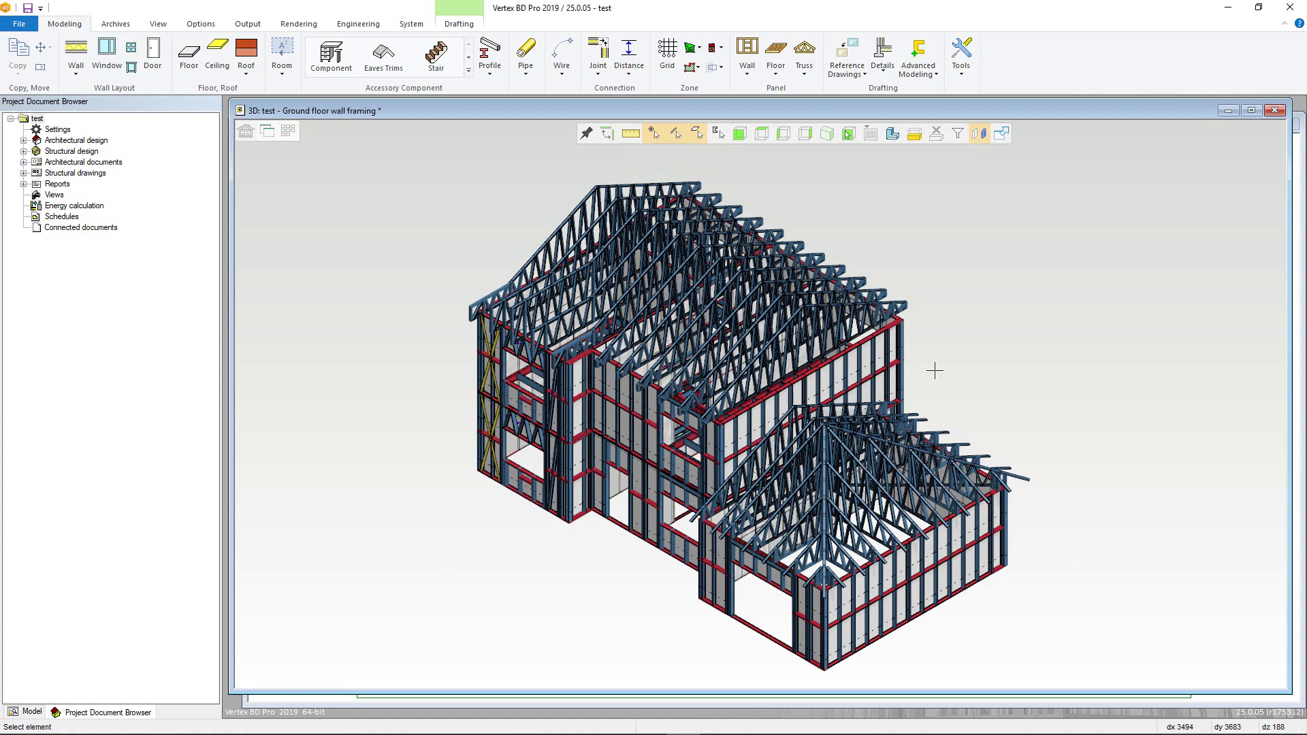